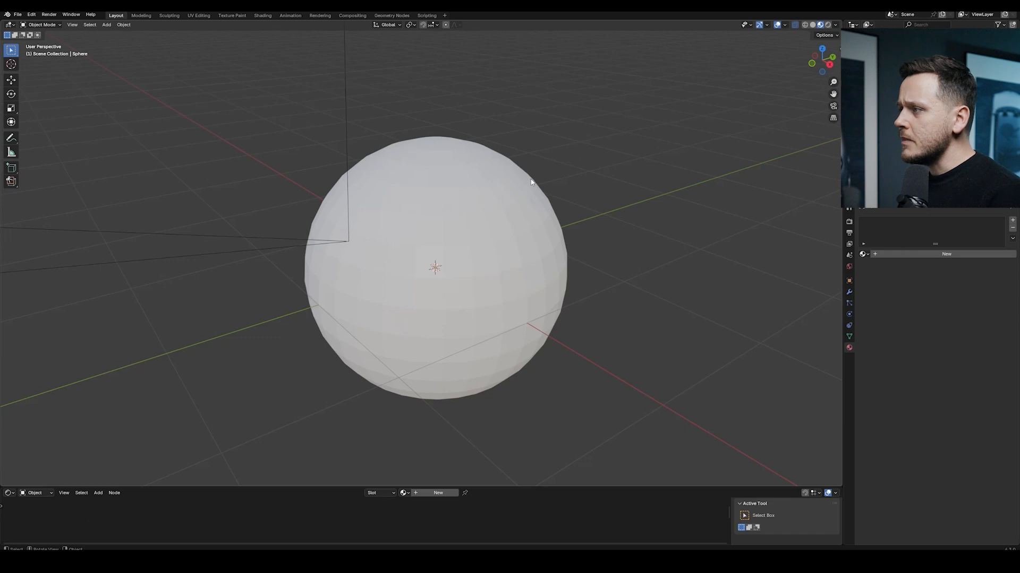
Add a new material to the selected sphere and set its base color to pure white
{"action": "scroll", "coordinate": [543, 181], "scroll_direction": "down", "scroll_amount": 1}
{"action": "middle_click_drag", "start_coordinate": [543, 181], "coordinate": [542, 199]}
{"action": "scroll", "coordinate": [530, 209], "scroll_direction": "up", "scroll_amount": 2}
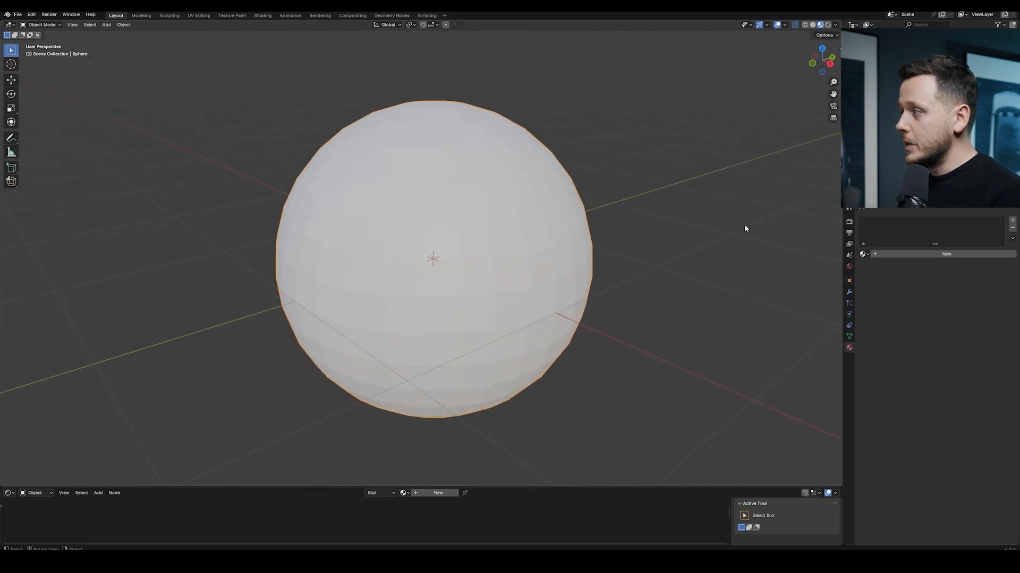
{"action": "left_click", "coordinate": [903, 255]}
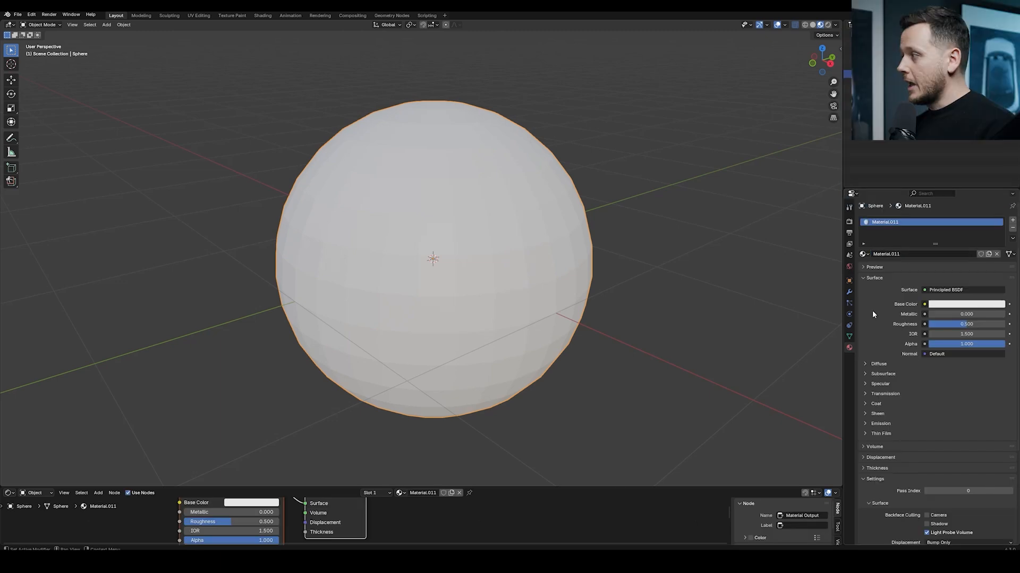
{"action": "left_click", "coordinate": [938, 305]}
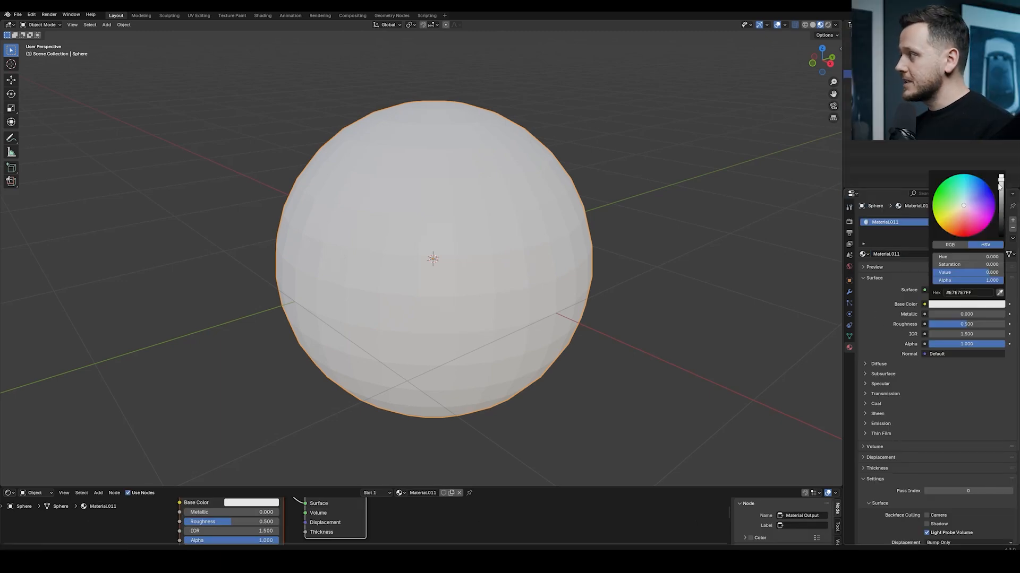
{"action": "left_click_drag", "start_coordinate": [1001, 179], "coordinate": [1001, 176]}
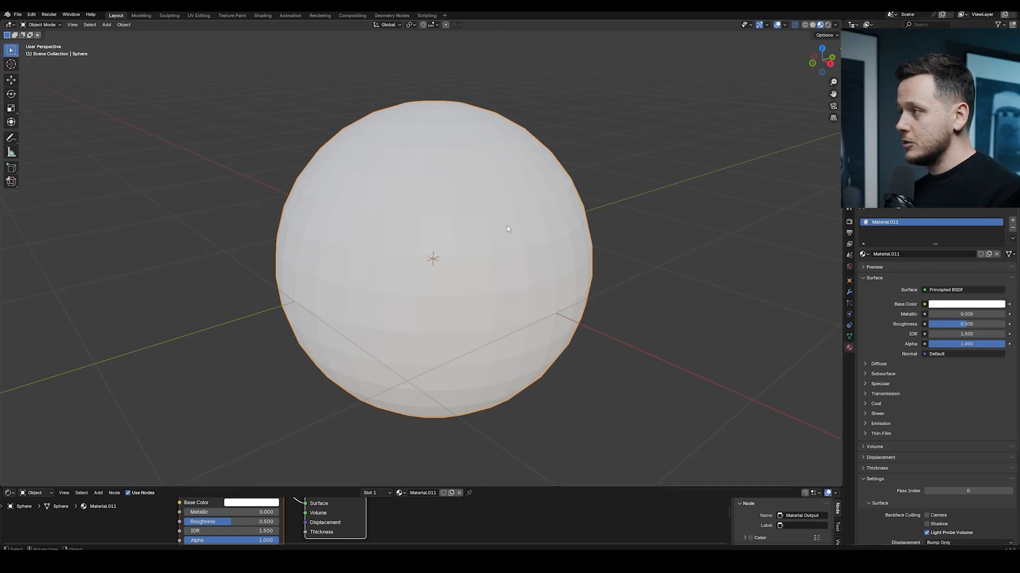
Set the material's roughness to 0 and its transmission weight to 1
{"action": "left_click_drag", "start_coordinate": [964, 325], "coordinate": [891, 325]}
{"action": "scroll", "coordinate": [893, 330], "scroll_direction": "down", "scroll_amount": 1}
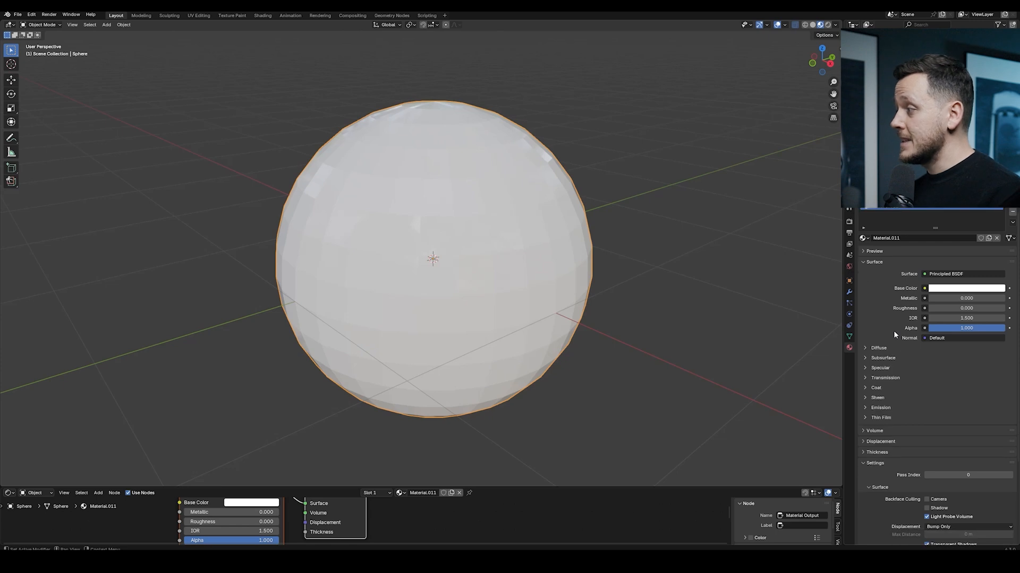
{"action": "left_click", "coordinate": [879, 377]}
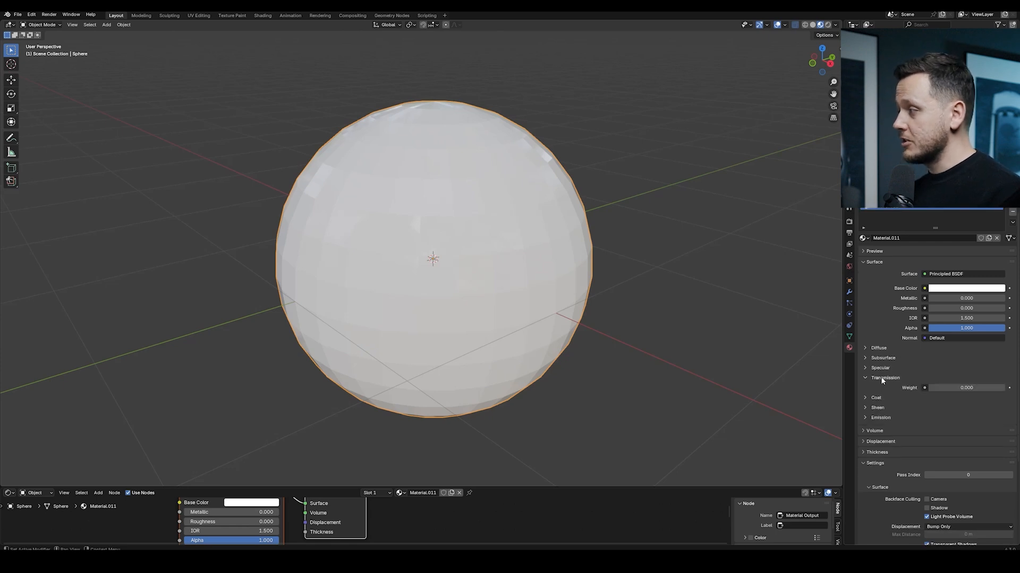
{"action": "left_click_drag", "start_coordinate": [959, 388], "coordinate": [960, 386]}
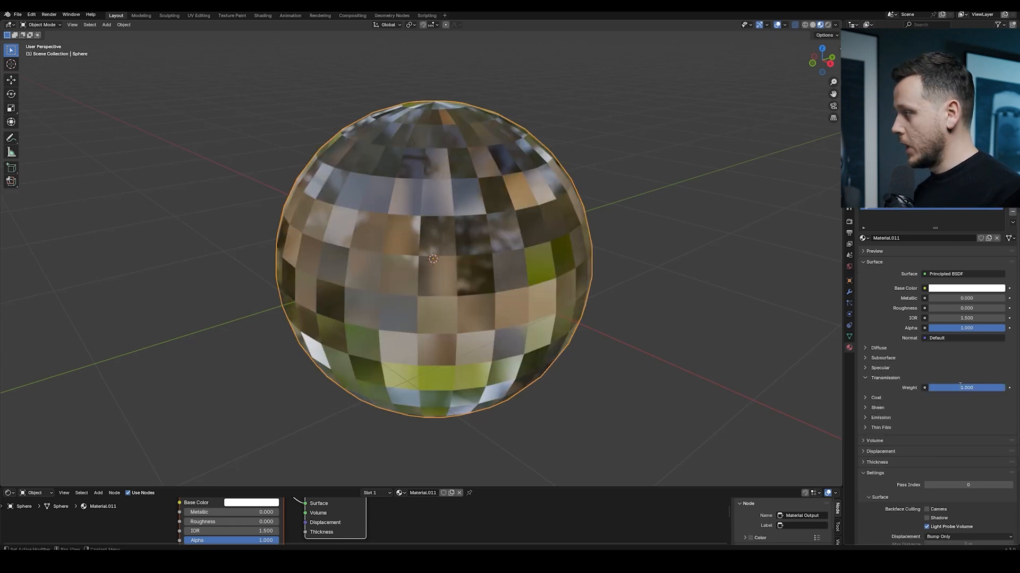
Add subdivision level 2 to the sphere and shade it smooth
{"action": "middle_click_drag", "start_coordinate": [458, 171], "coordinate": [470, 179]}
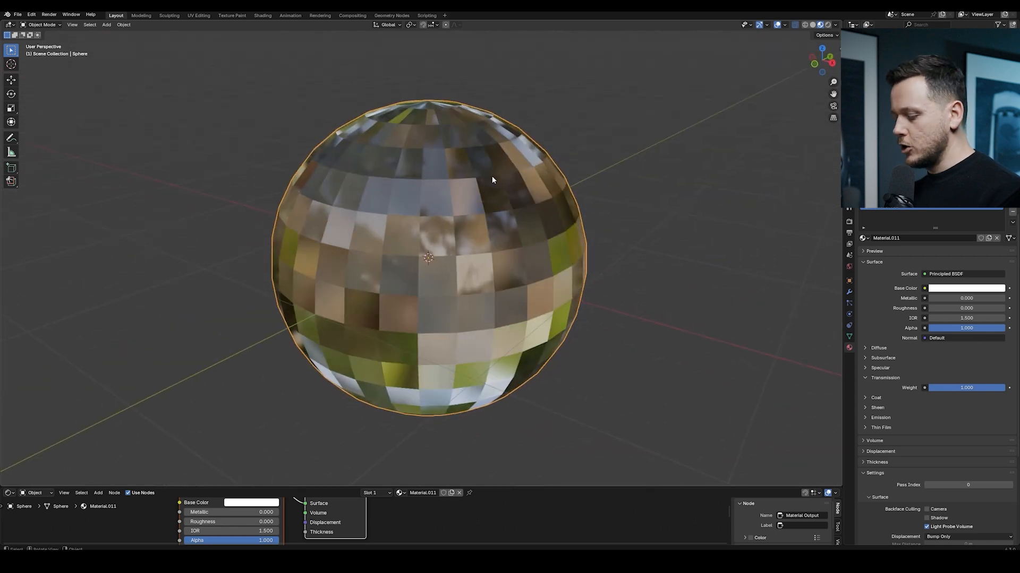
{"action": "key", "text": "ctrl+2"}
{"action": "right_click", "coordinate": [490, 180]}
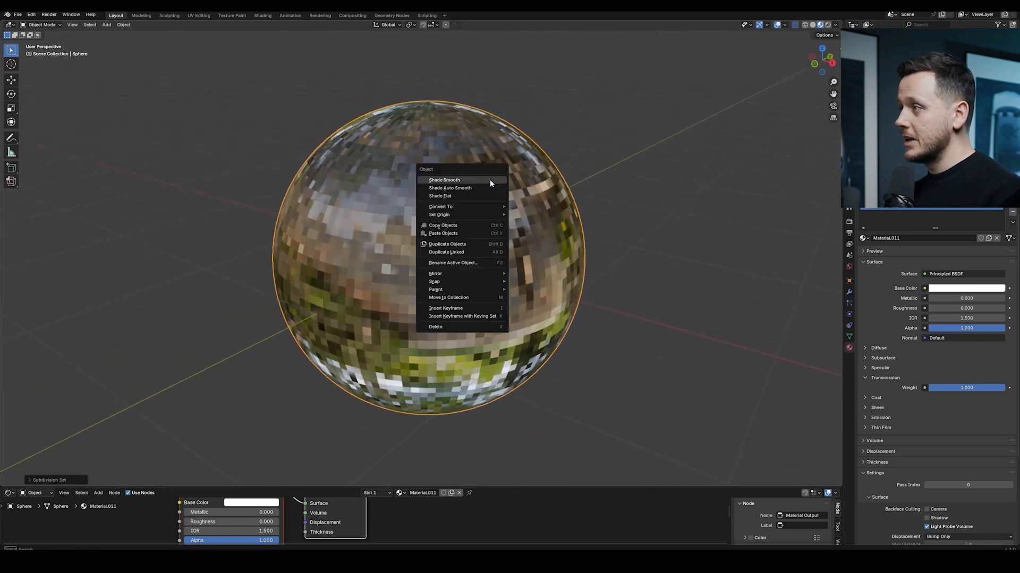
{"action": "left_click", "coordinate": [490, 180]}
Move the sphere along X and then along Z so it sits beside the car
{"action": "mouse_move", "coordinate": [507, 220]}
{"action": "middle_mouse_down"}
{"action": "mouse_move", "coordinate": [460, 214]}
{"action": "mouse_move", "coordinate": [434, 187]}
{"action": "mouse_move", "coordinate": [473, 202]}
{"action": "middle_mouse_up"}
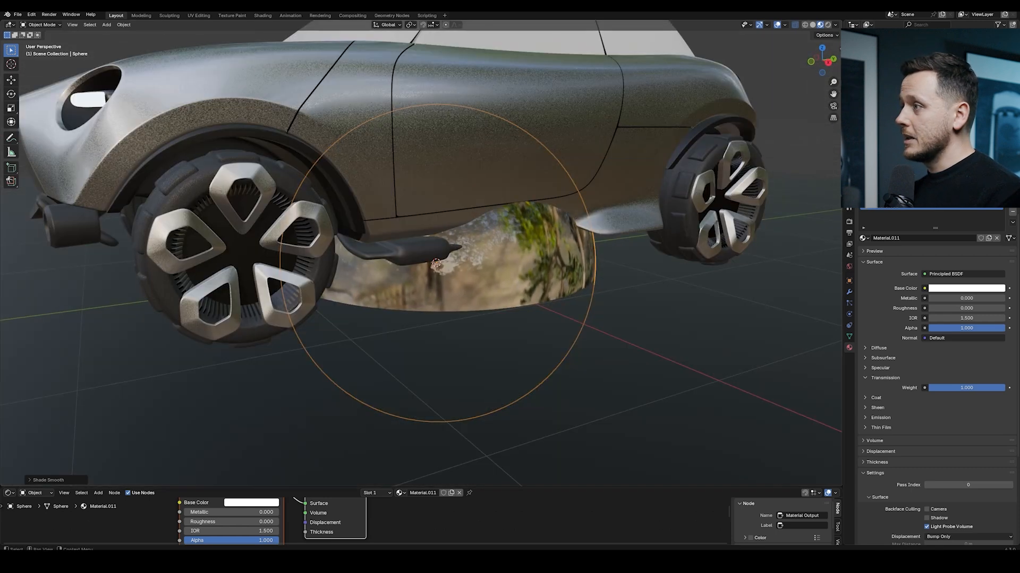
{"action": "scroll", "coordinate": [614, 119], "scroll_direction": "down", "scroll_amount": 4}
{"action": "key", "text": "g"}
{"action": "key", "text": "x"}
{"action": "left_click", "coordinate": [634, 199]}
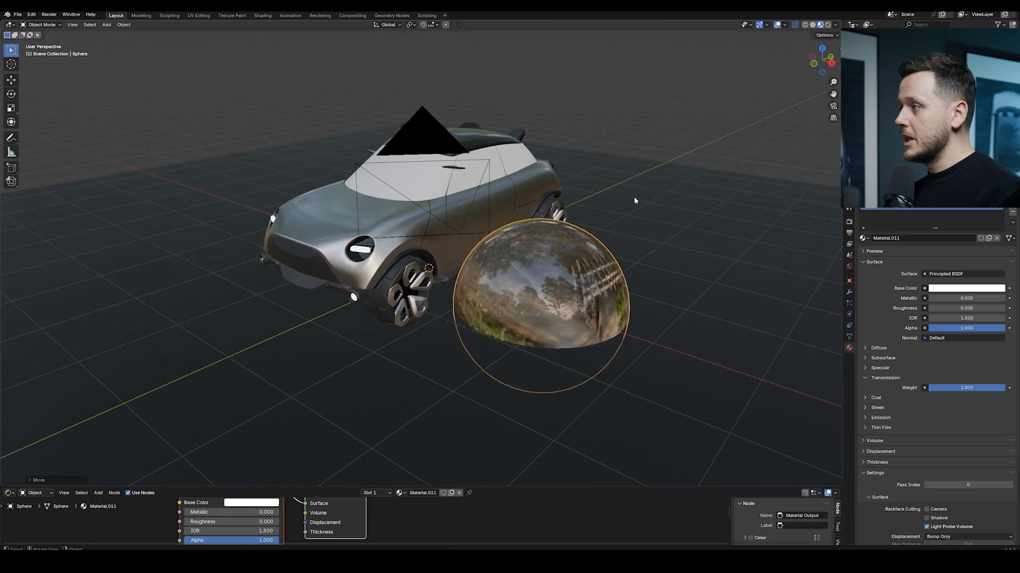
{"action": "key", "text": "g"}
{"action": "key", "text": "z"}
{"action": "left_click", "coordinate": [658, 81]}
Move the sphere again along the Z axis to adjust its placement next to the car
{"action": "scroll", "coordinate": [589, 141], "scroll_direction": "up", "scroll_amount": 3}
{"action": "middle_click_drag", "start_coordinate": [579, 146], "coordinate": [428, 167]}
{"action": "scroll", "coordinate": [508, 160], "scroll_direction": "up", "scroll_amount": 3}
{"action": "scroll", "coordinate": [507, 161], "scroll_direction": "down", "scroll_amount": 3}
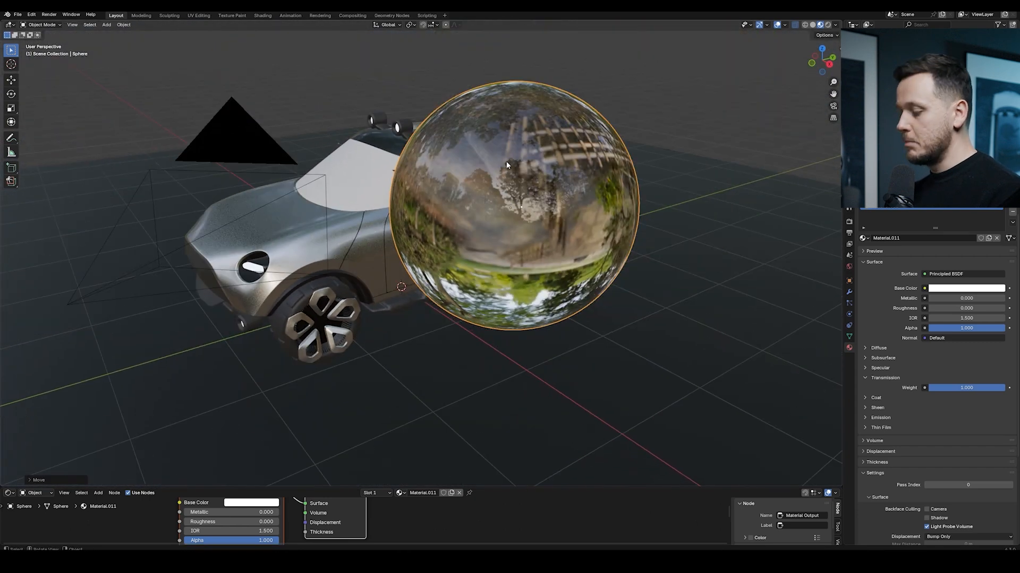
{"action": "key", "text": "g"}
{"action": "key", "text": "y"}
{"action": "key", "text": "z"}
{"action": "left_click", "coordinate": [587, 175]}
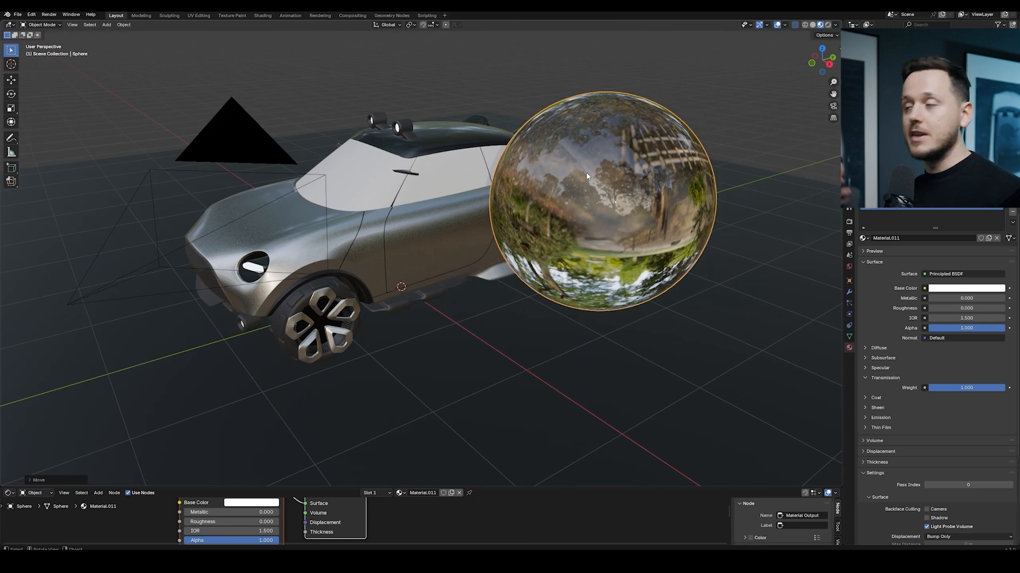
Switch the viewport to Rendered shading
{"action": "key", "text": "z"}
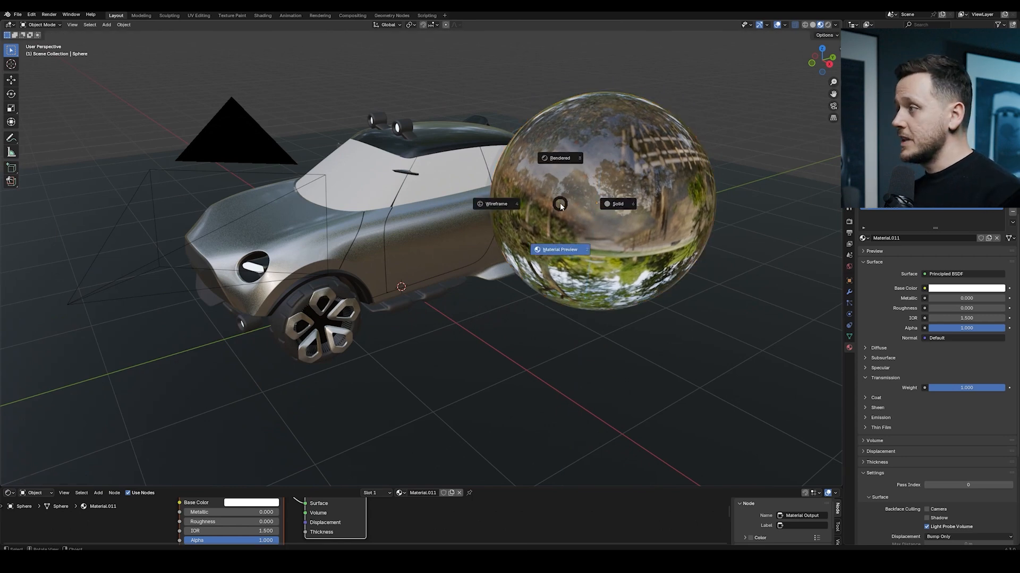
{"action": "left_click", "coordinate": [559, 161]}
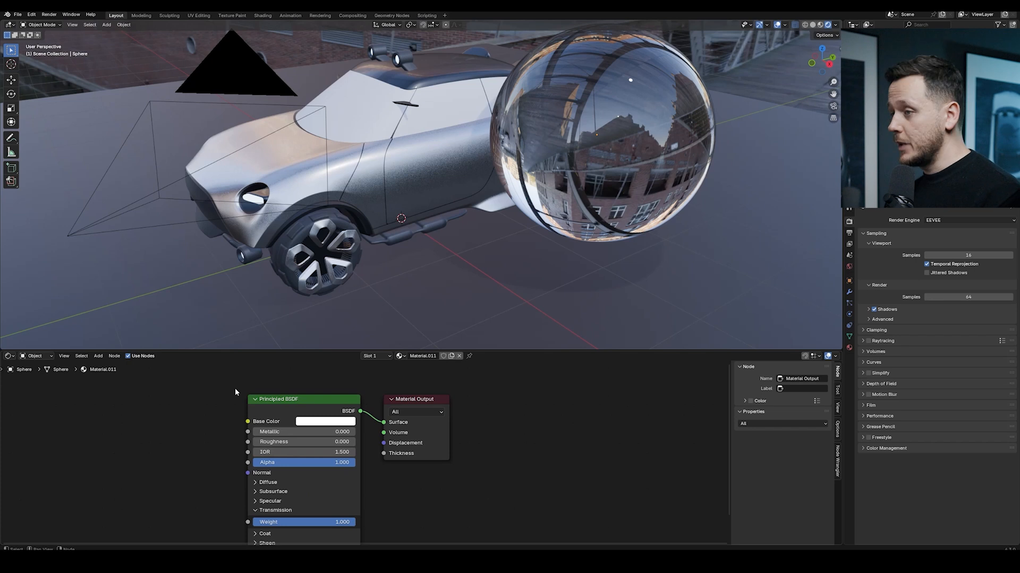
Show the World shader nodes in the node editor and frame them
{"action": "left_click", "coordinate": [35, 356]}
{"action": "left_click", "coordinate": [37, 386]}
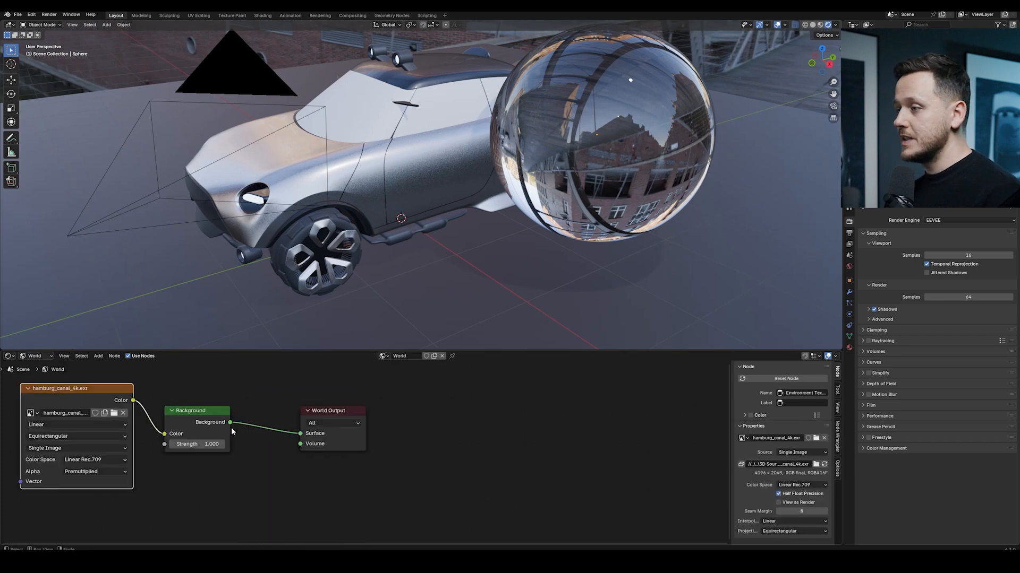
{"action": "key", "text": "Home"}
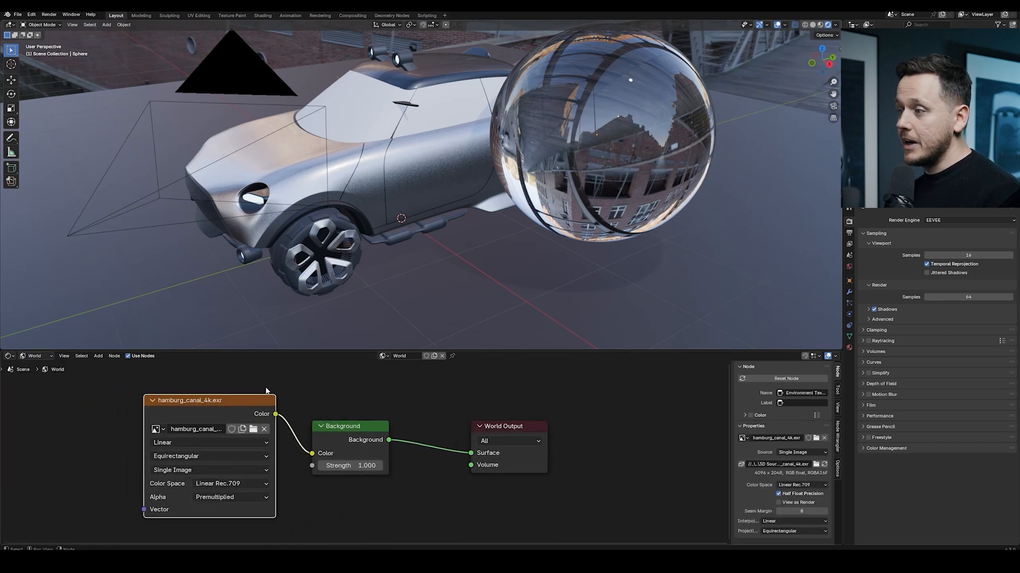
{"action": "left_click_drag", "start_coordinate": [267, 399], "coordinate": [254, 407]}
Select the car's Glass Area object and check its material slots
{"action": "middle_click_drag", "start_coordinate": [467, 175], "coordinate": [538, 195]}
{"action": "middle_click_drag", "start_coordinate": [639, 173], "coordinate": [571, 167]}
{"action": "scroll", "coordinate": [626, 176], "scroll_direction": "up", "scroll_amount": 3}
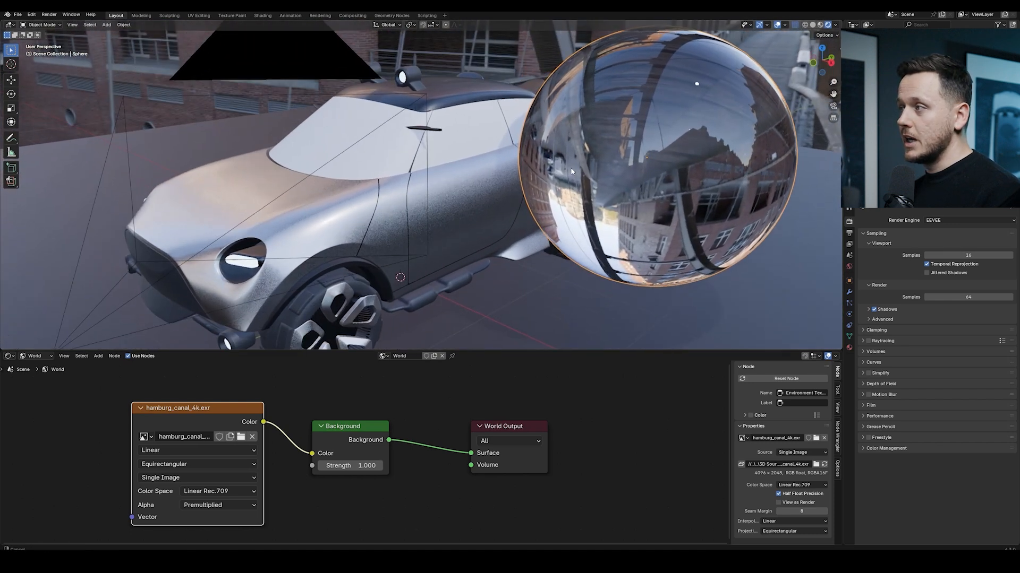
{"action": "left_click", "coordinate": [564, 133]}
{"action": "left_click", "coordinate": [453, 129]}
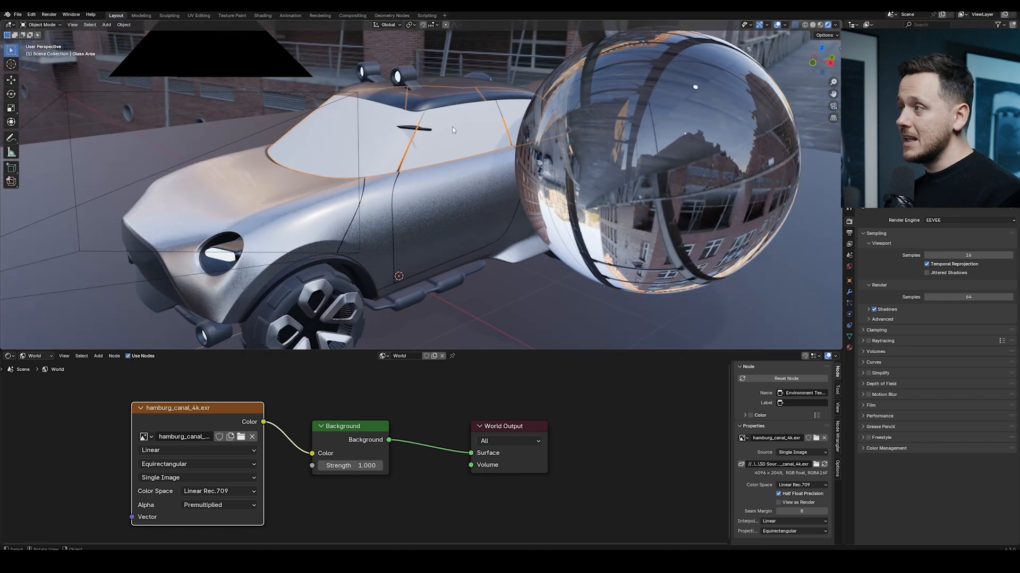
{"action": "left_click", "coordinate": [849, 348]}
{"action": "left_click", "coordinate": [870, 255]}
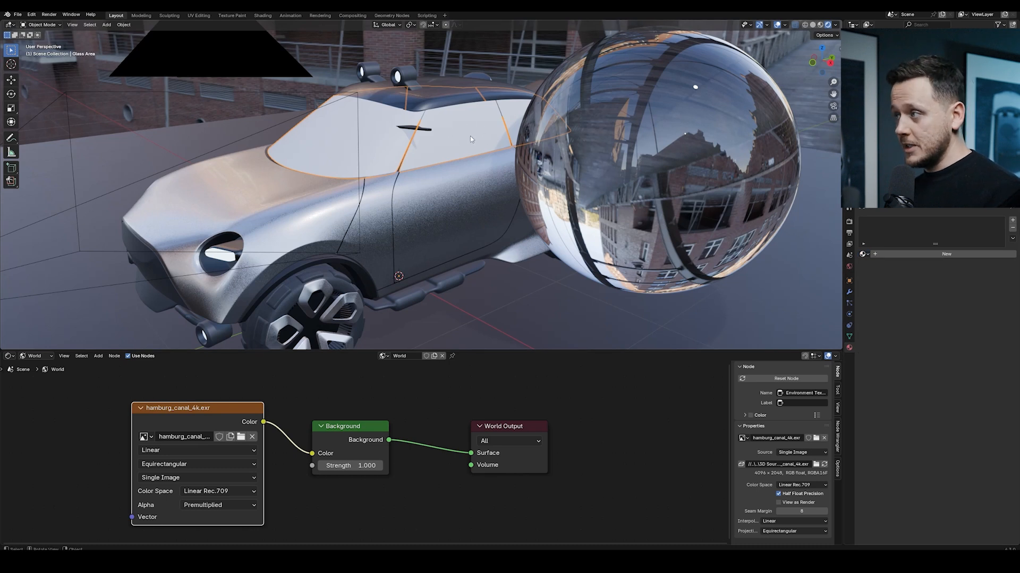
Link the sphere's glass material to the car's Glass Area object
{"action": "left_click", "coordinate": [623, 108], "text": "shift"}
{"action": "middle_click_drag", "start_coordinate": [622, 105], "coordinate": [544, 123]}
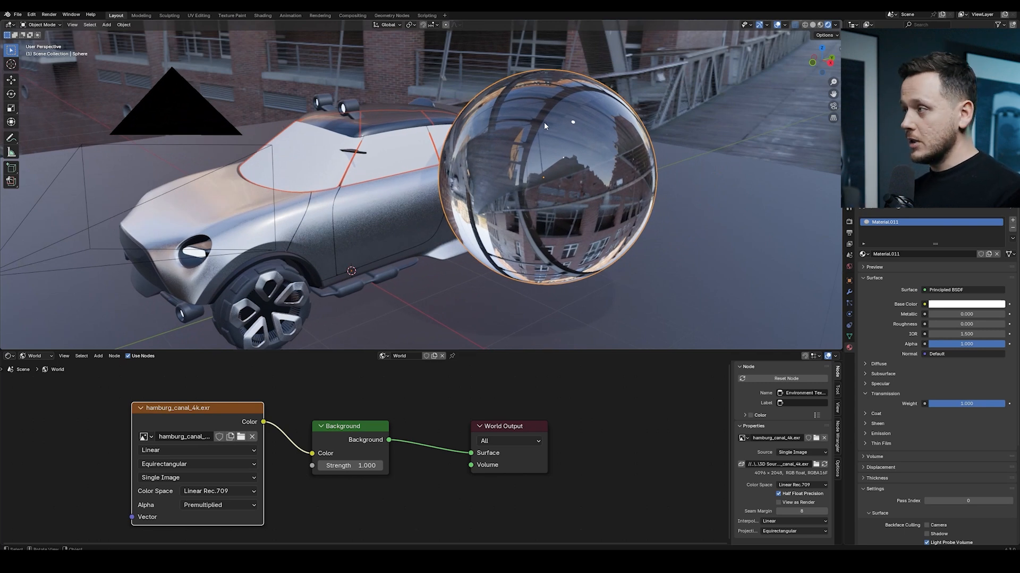
{"action": "key", "text": "ctrl+l"}
{"action": "left_click", "coordinate": [531, 142]}
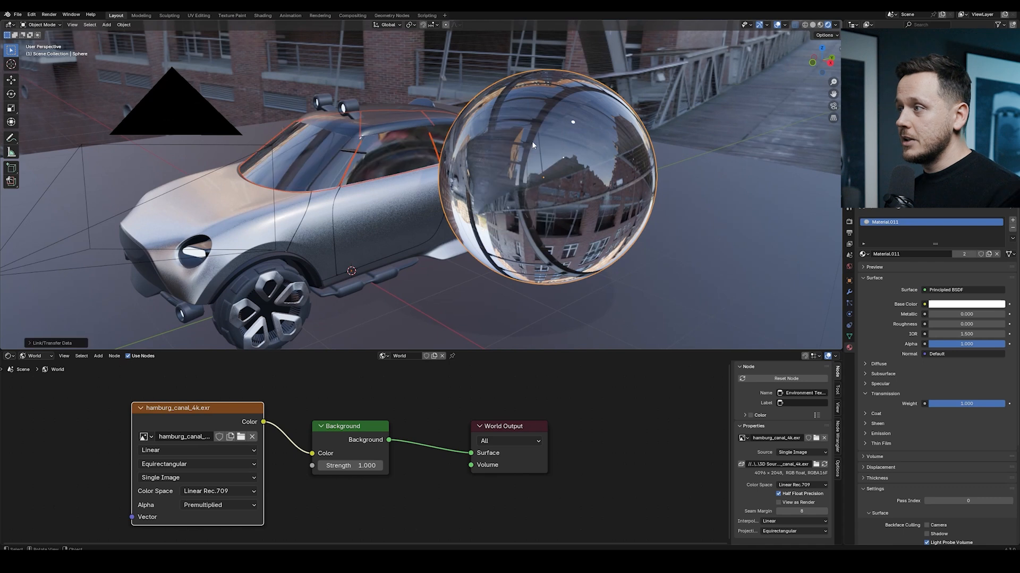
Select the camera and move it
{"action": "middle_click_drag", "start_coordinate": [528, 143], "coordinate": [550, 142]}
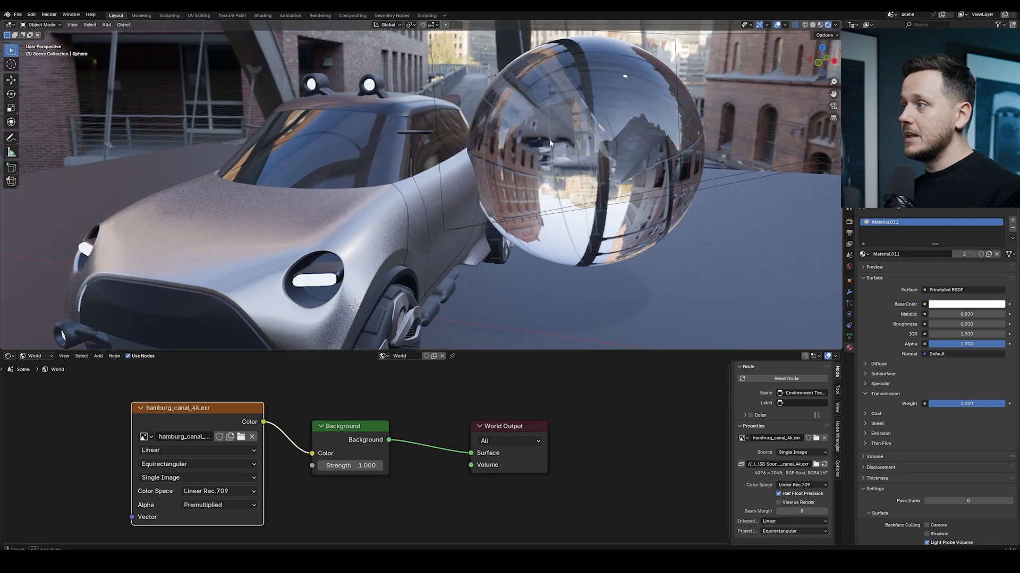
{"action": "middle_click_drag", "start_coordinate": [555, 100], "coordinate": [579, 99]}
{"action": "left_click", "coordinate": [456, 139]}
{"action": "middle_click_drag", "start_coordinate": [559, 133], "coordinate": [478, 135]}
{"action": "left_click", "coordinate": [361, 213]}
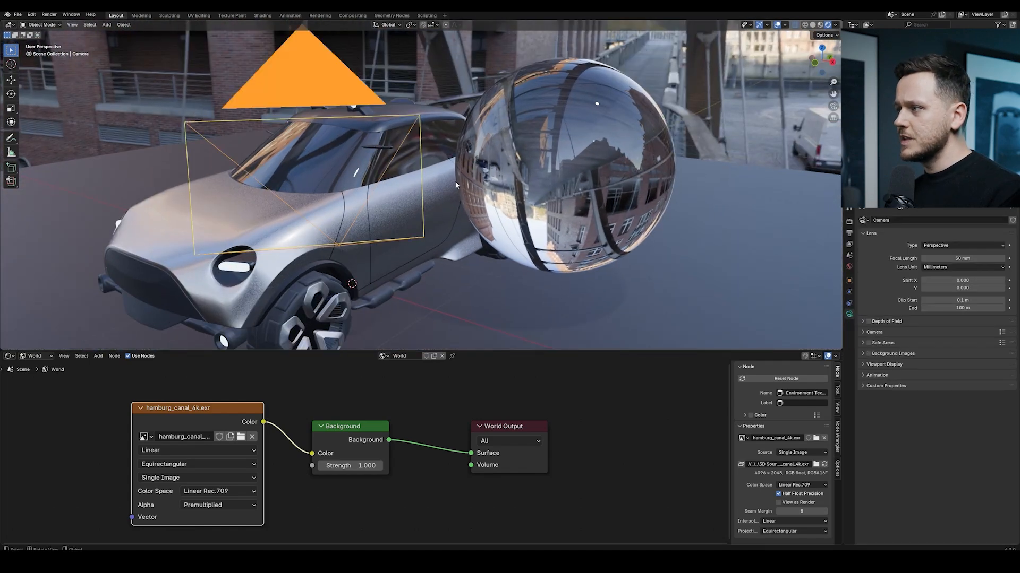
{"action": "key", "text": "g"}
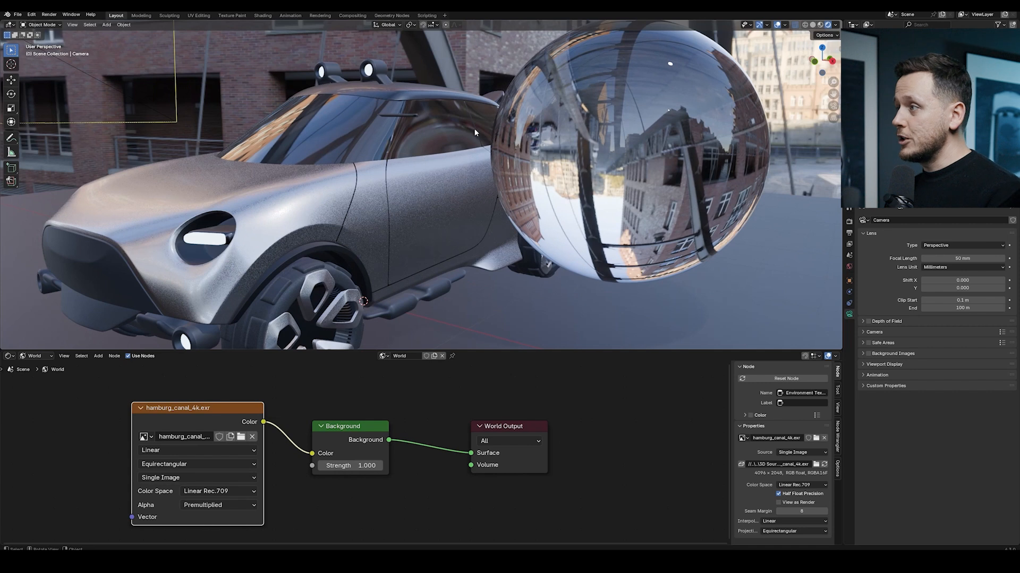
Enable Raytraced Transmission in the sphere material's settings
{"action": "left_click", "coordinate": [544, 121]}
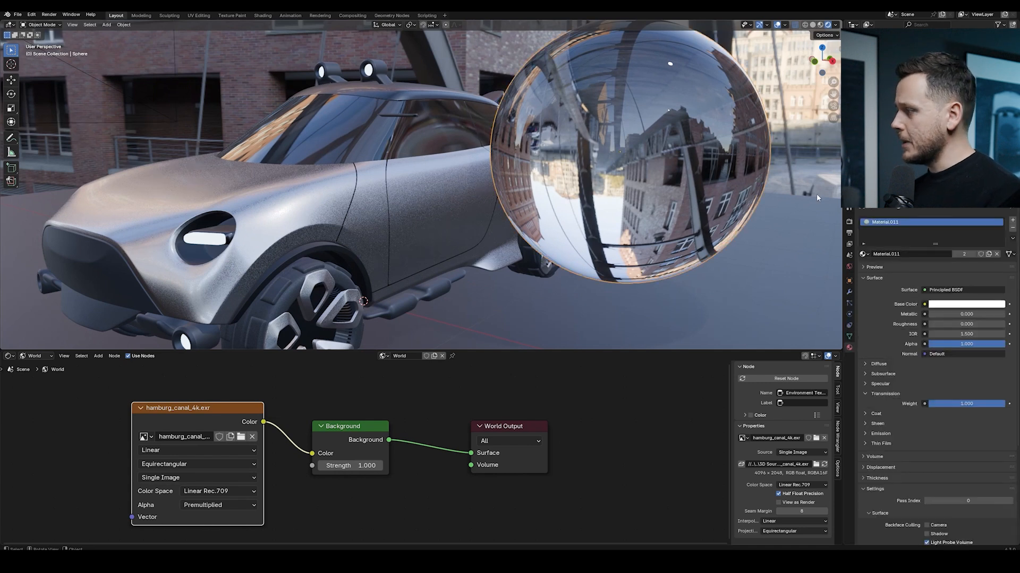
{"action": "scroll", "coordinate": [899, 339], "scroll_direction": "down", "scroll_amount": 6}
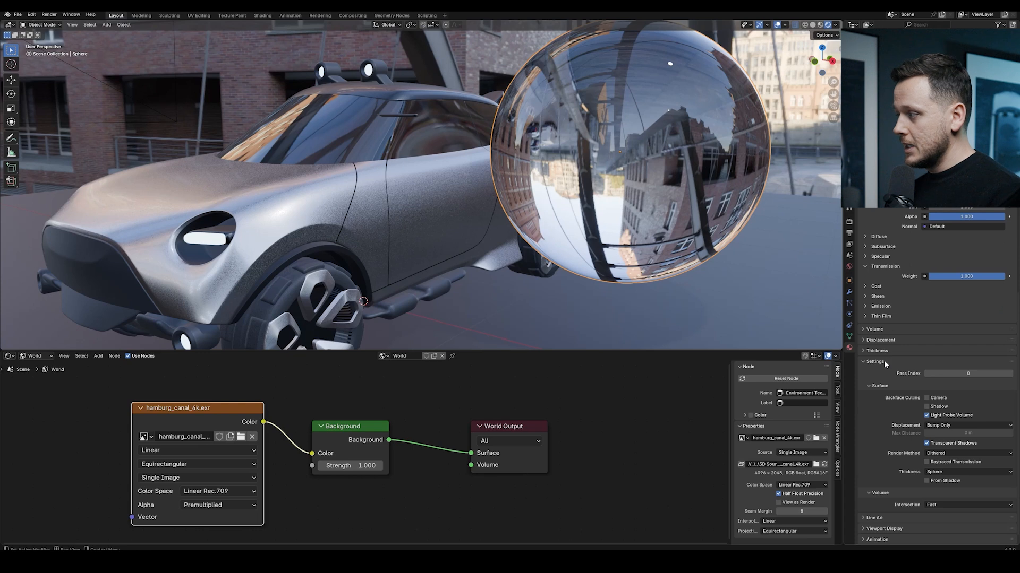
{"action": "scroll", "coordinate": [884, 360], "scroll_direction": "down", "scroll_amount": 1}
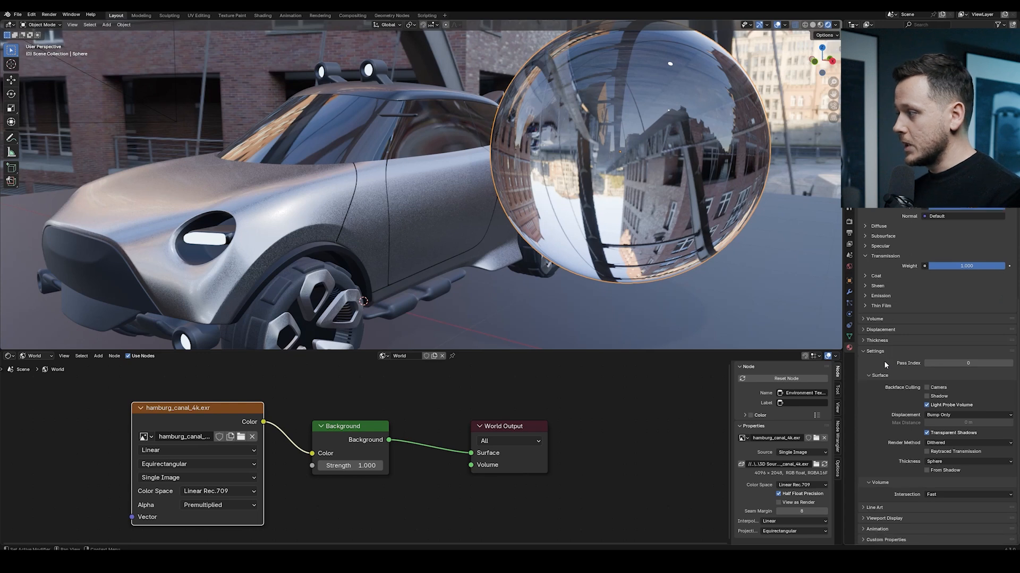
{"action": "left_click", "coordinate": [927, 452]}
Enable Raytracing in the render settings
{"action": "middle_click_drag", "start_coordinate": [451, 133], "coordinate": [432, 126]}
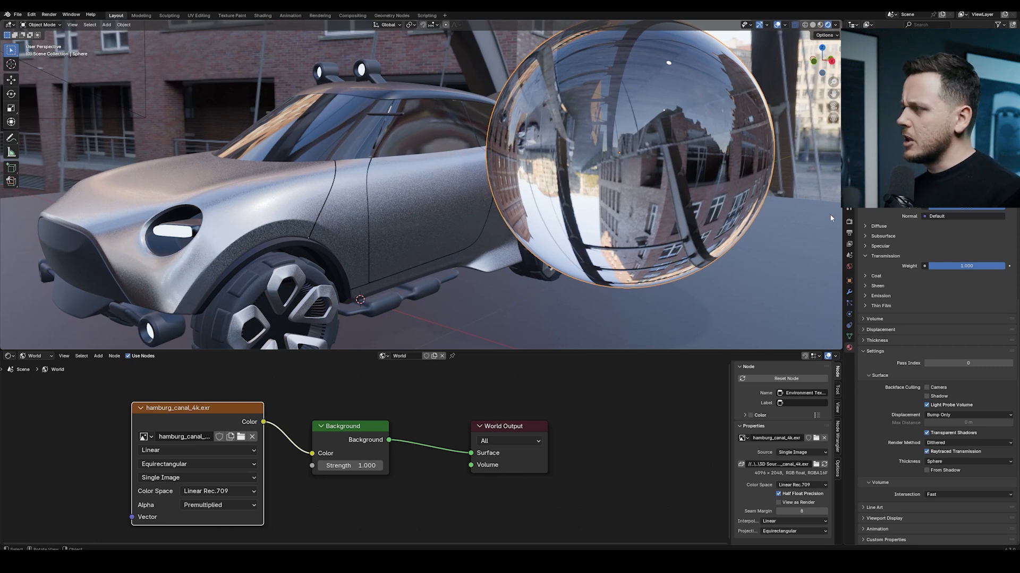
{"action": "left_click", "coordinate": [848, 222]}
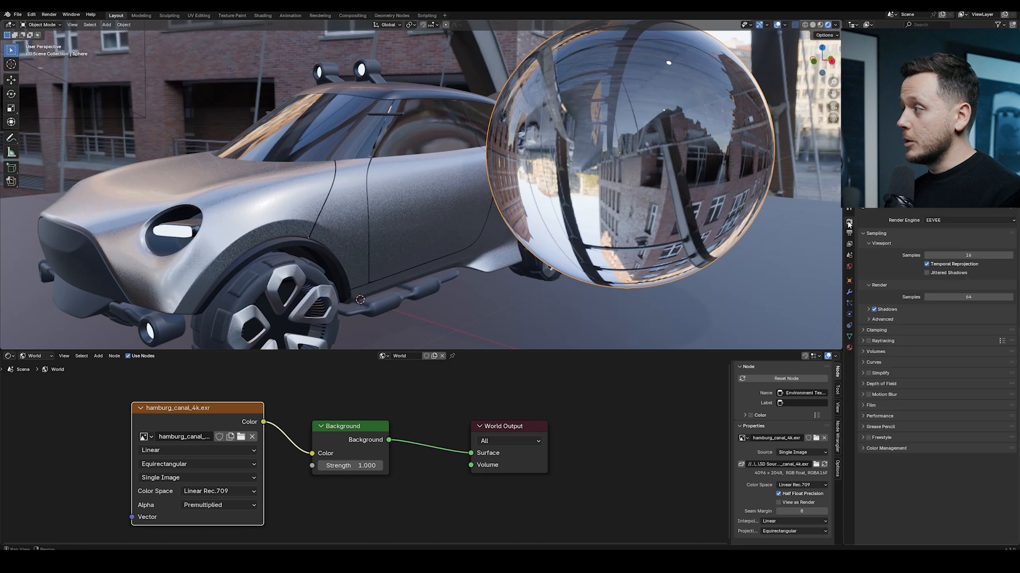
{"action": "left_click", "coordinate": [869, 341]}
Preview the scene with the Cycles render engine before returning the render engine to EEVEE
{"action": "middle_click_drag", "start_coordinate": [504, 132], "coordinate": [583, 175]}
{"action": "left_click", "coordinate": [582, 175], "text": "shift"}
{"action": "scroll", "coordinate": [490, 163], "scroll_direction": "up", "scroll_amount": 3}
{"action": "middle_click_drag", "start_coordinate": [489, 164], "coordinate": [485, 155]}
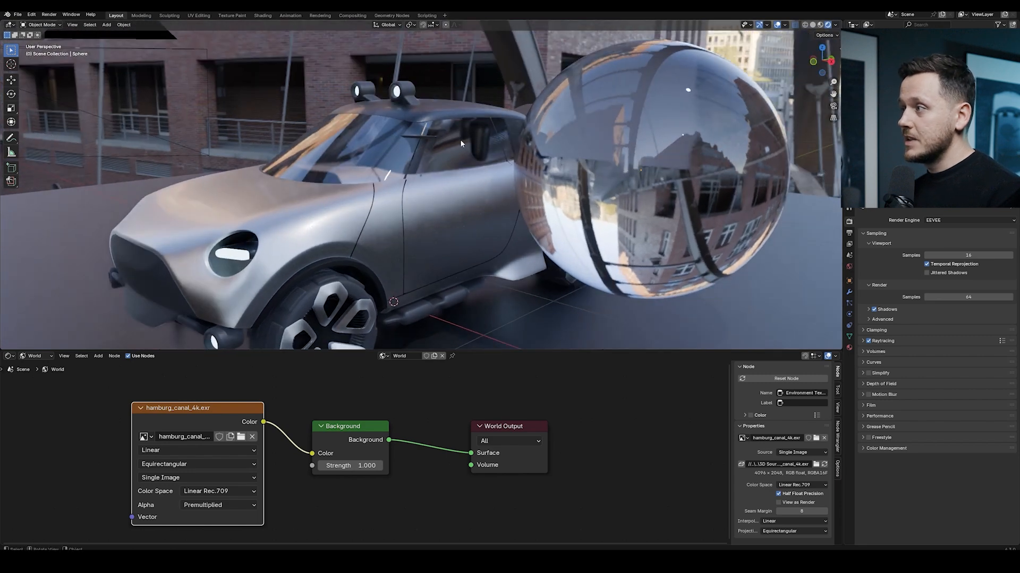
{"action": "left_click", "coordinate": [969, 220]}
{"action": "left_click", "coordinate": [950, 248]}
{"action": "middle_click_drag", "start_coordinate": [744, 159], "coordinate": [562, 174]}
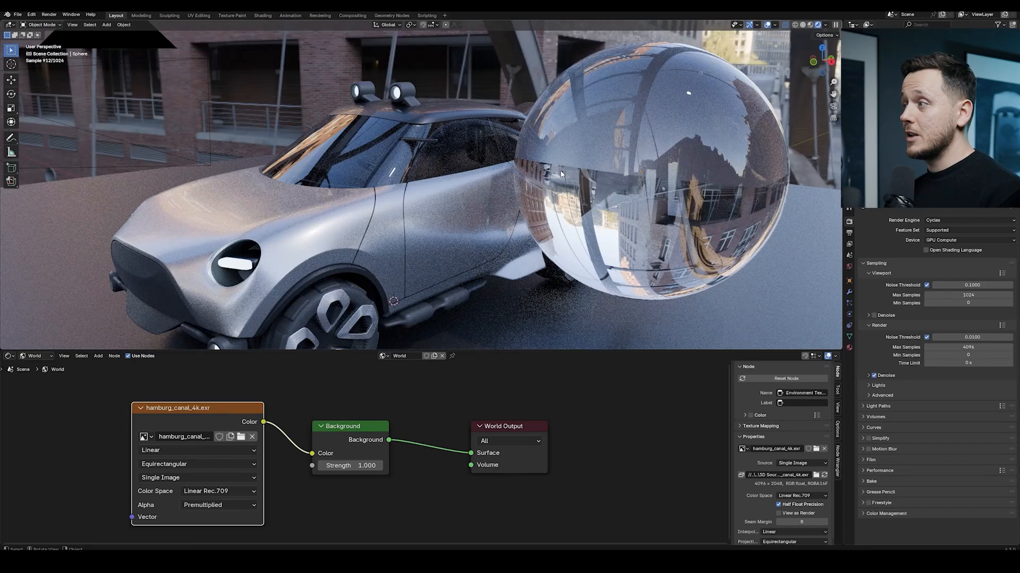
{"action": "left_click", "coordinate": [950, 220]}
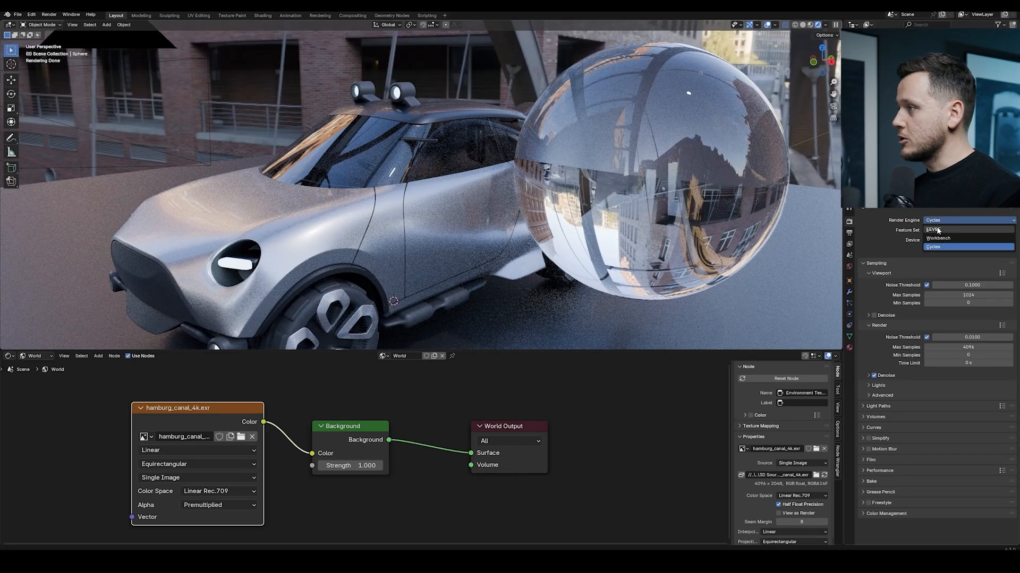
{"action": "left_click", "coordinate": [951, 222]}
Select the sphere and set its material's Thickness mode to Slab
{"action": "left_click", "coordinate": [602, 157]}
{"action": "left_click", "coordinate": [849, 347]}
{"action": "scroll", "coordinate": [897, 332], "scroll_direction": "down", "scroll_amount": 10}
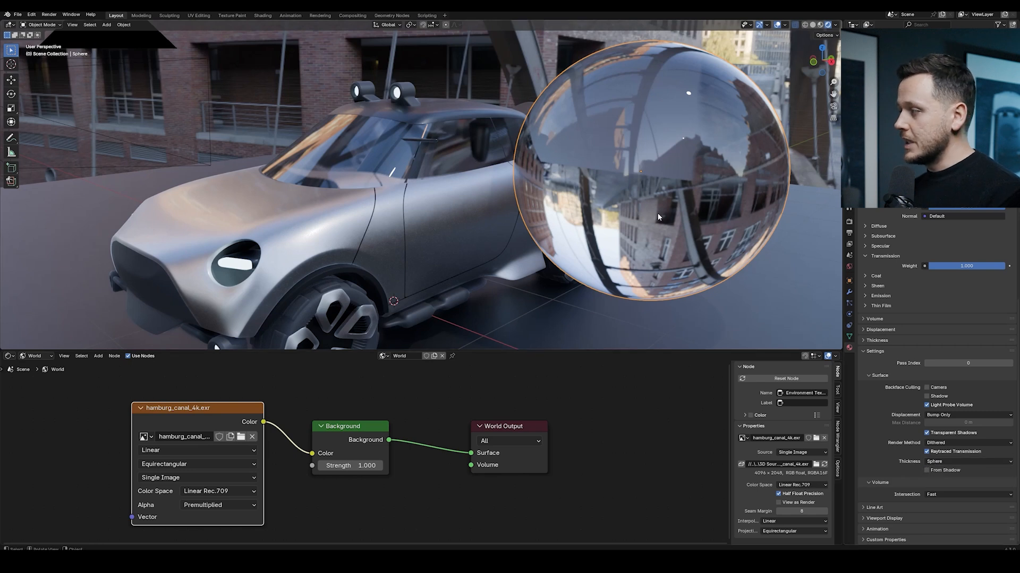
{"action": "left_click", "coordinate": [934, 462]}
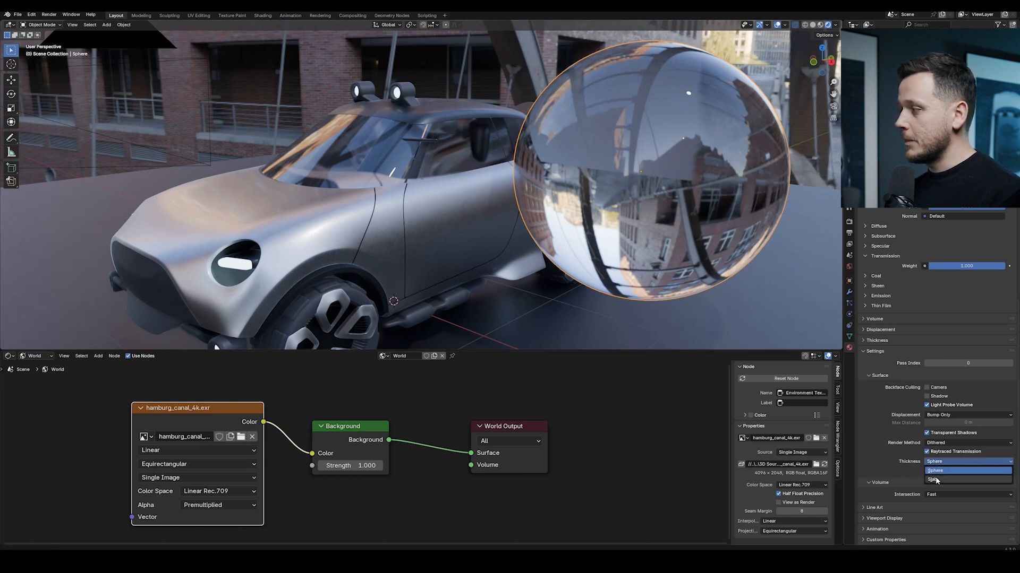
{"action": "left_click", "coordinate": [935, 480]}
Switch the node editor from the world shader to the sphere's object material nodes
{"action": "middle_click_drag", "start_coordinate": [645, 202], "coordinate": [536, 151]}
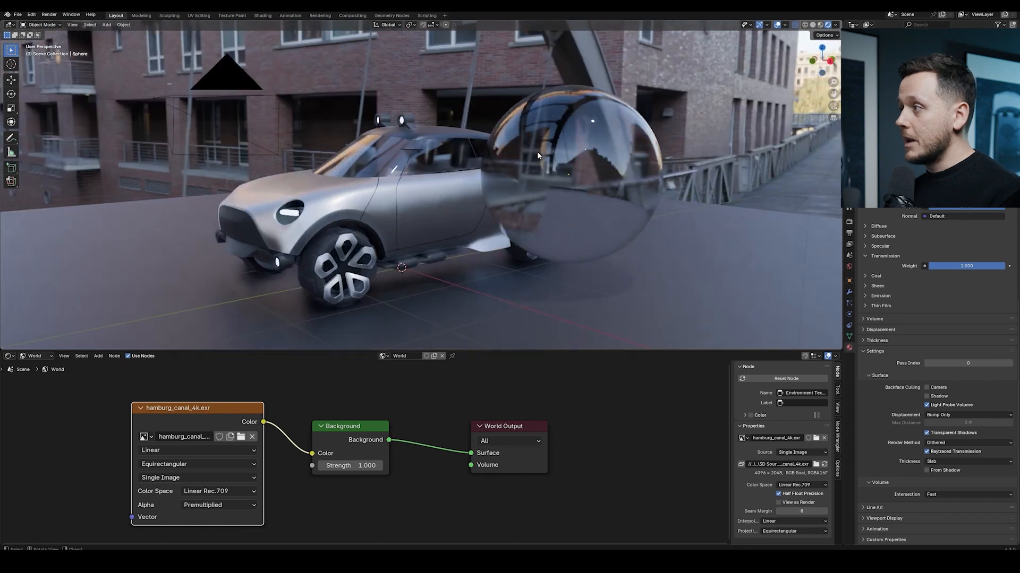
{"action": "scroll", "coordinate": [521, 157], "scroll_direction": "up", "scroll_amount": 3}
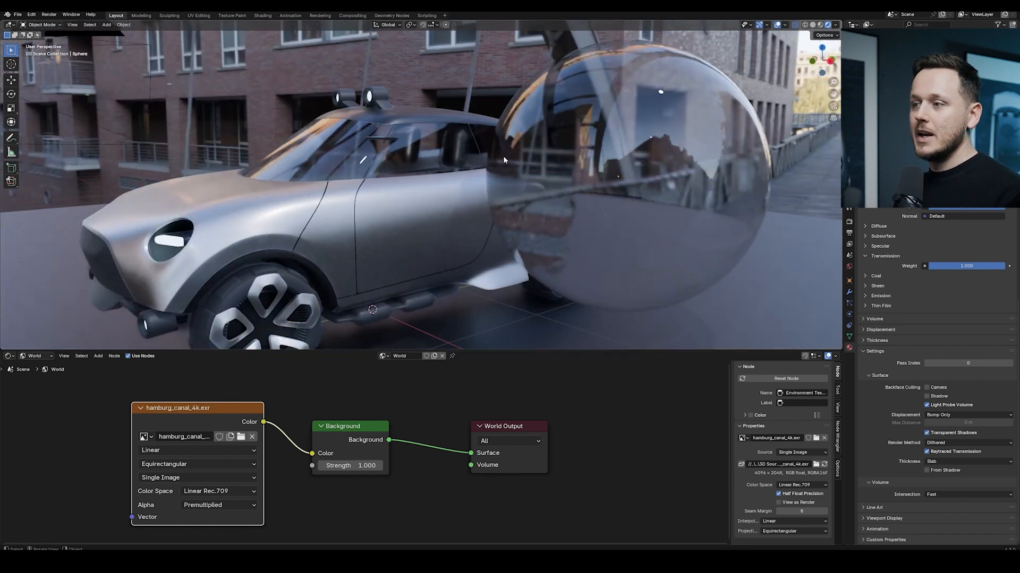
{"action": "left_click", "coordinate": [42, 360]}
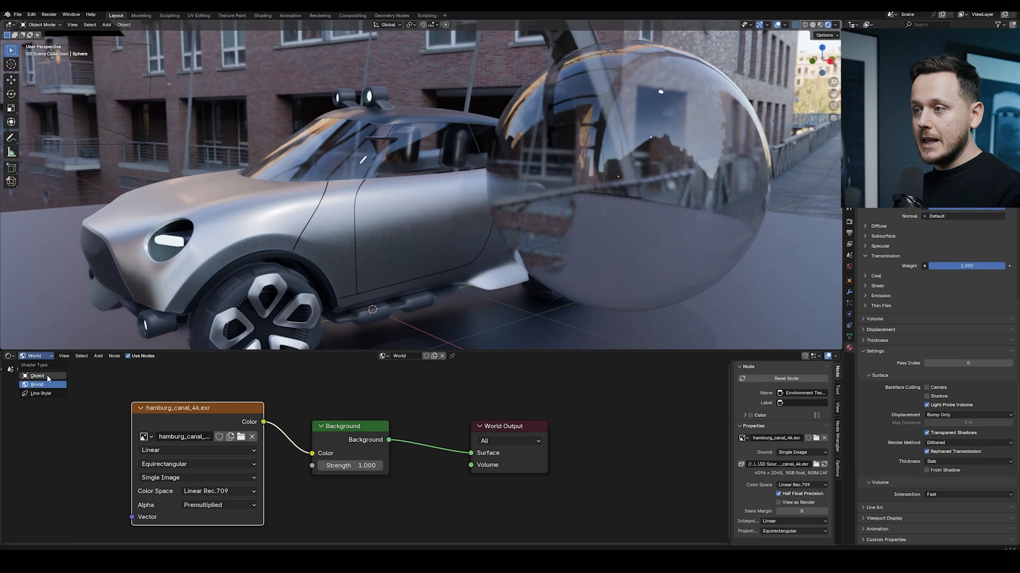
{"action": "left_click", "coordinate": [46, 380]}
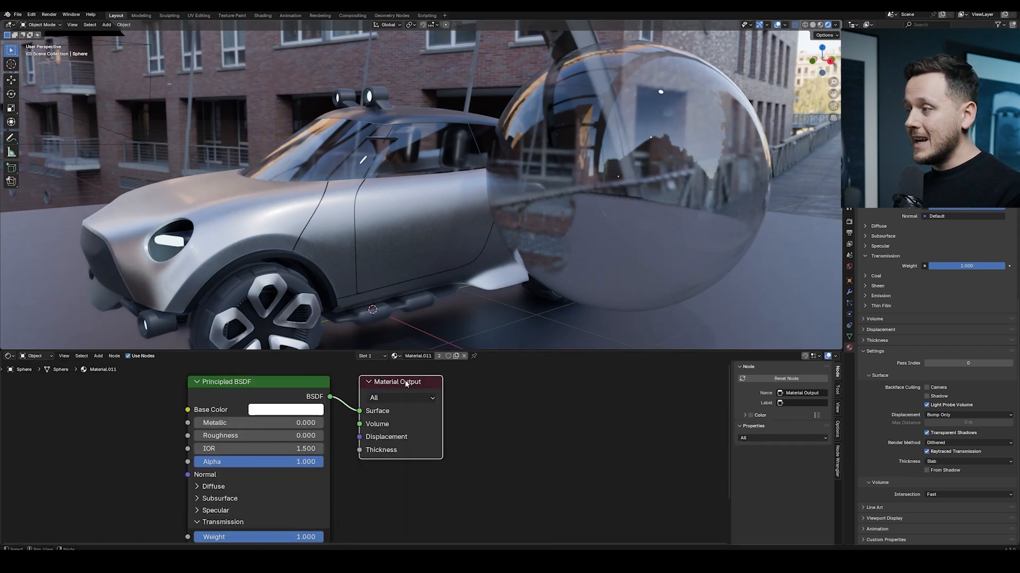
Add a Value node to the sphere's material and set it to 0.05
{"action": "left_click_drag", "start_coordinate": [425, 384], "coordinate": [503, 386]}
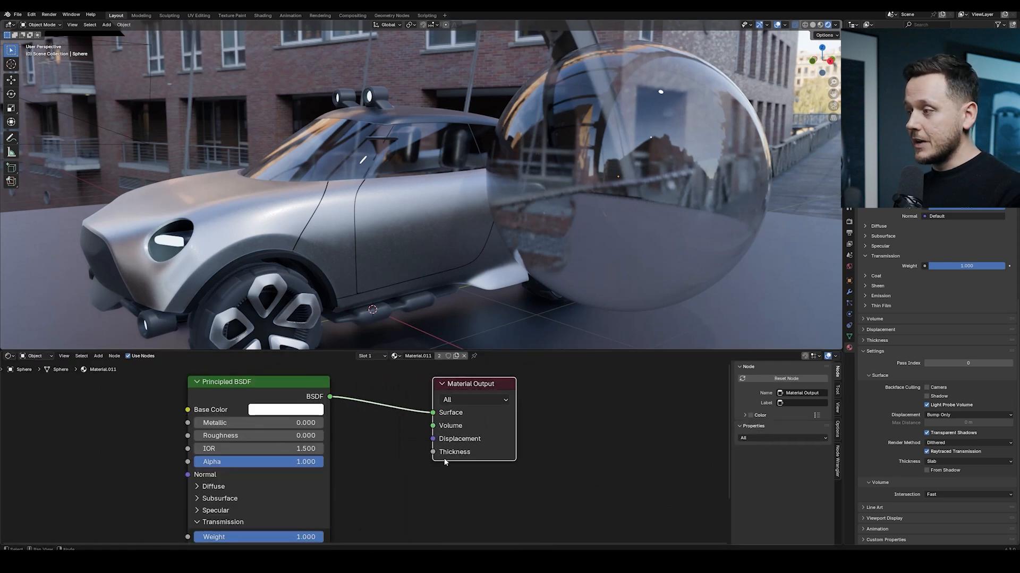
{"action": "middle_click_drag", "start_coordinate": [569, 410], "coordinate": [514, 415]}
{"action": "key", "text": "shift+a"}
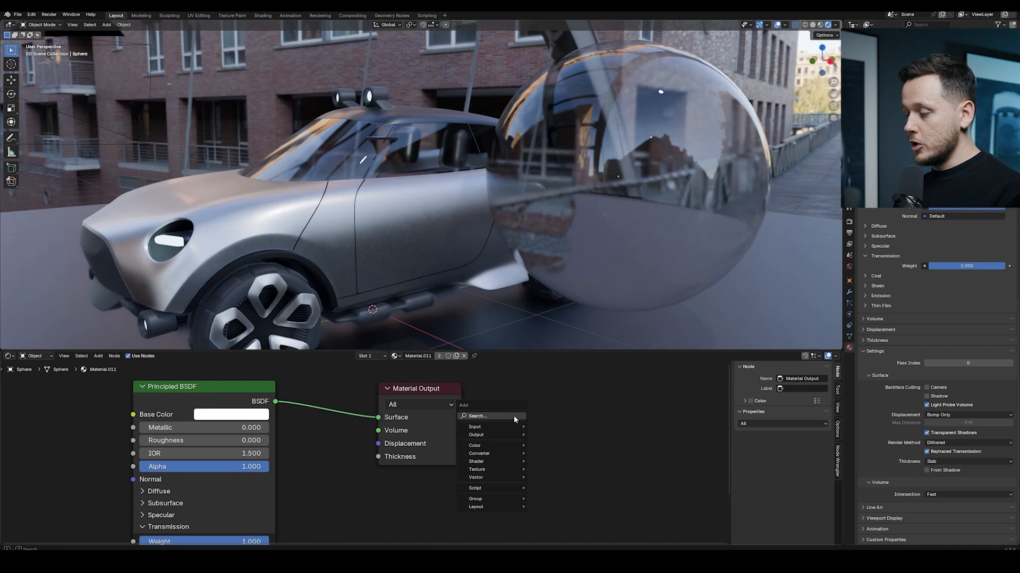
{"action": "type", "text": "val"}
{"action": "key", "text": "Return"}
{"action": "left_click", "coordinate": [514, 416]}
{"action": "double_click", "coordinate": [530, 445]}
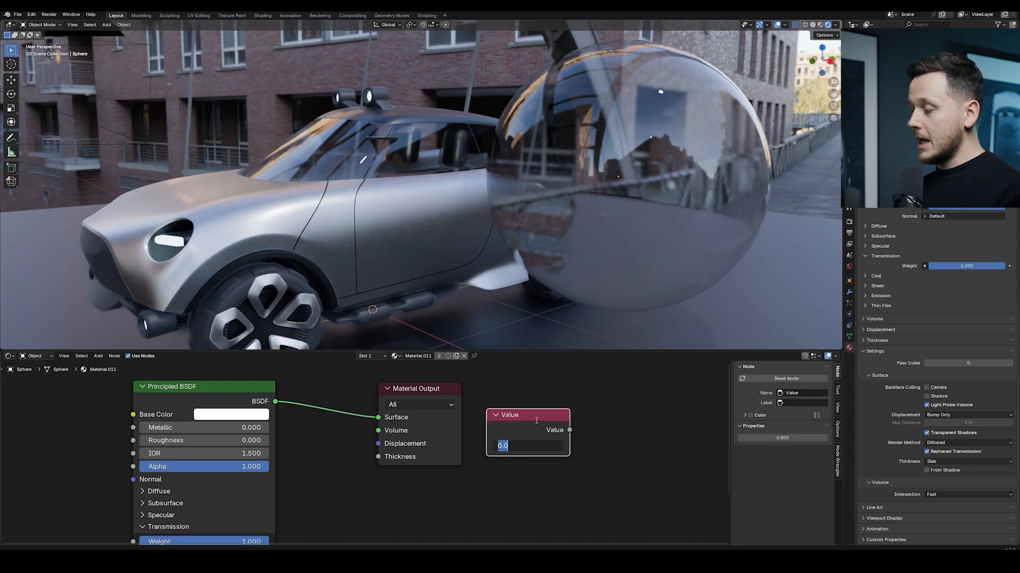
{"action": "type", "text": ".05"}
{"action": "key", "text": "Return"}
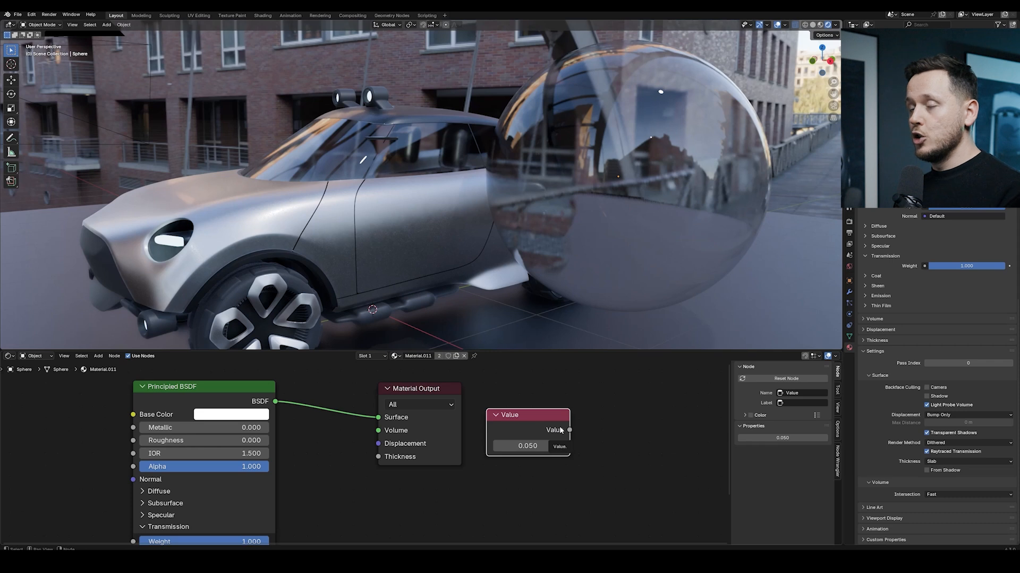
Connect the Value node to the Material Output's Thickness input
{"action": "left_click_drag", "start_coordinate": [560, 430], "coordinate": [387, 492]}
{"action": "left_click_drag", "start_coordinate": [428, 391], "coordinate": [487, 392]}
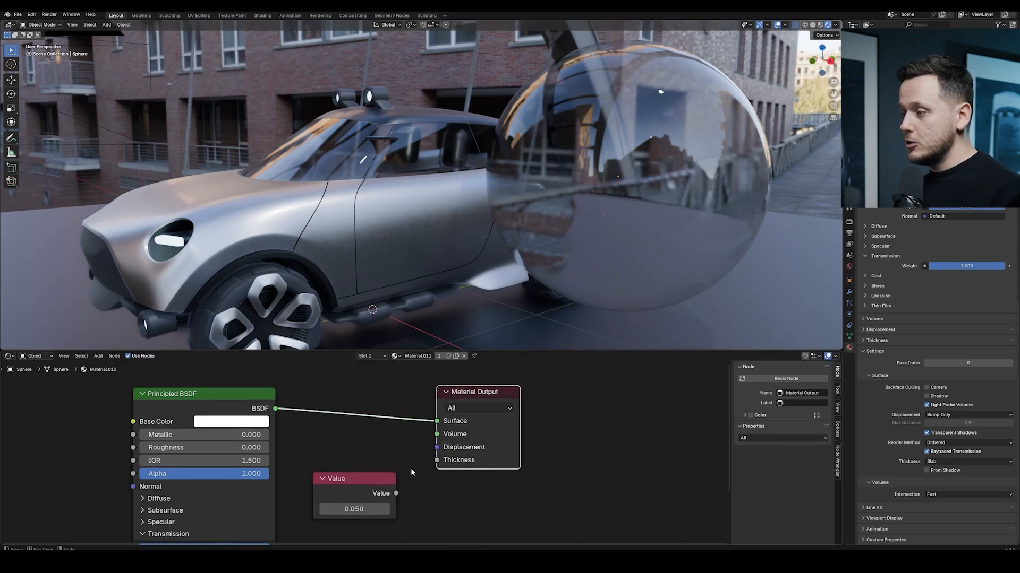
{"action": "left_click_drag", "start_coordinate": [396, 495], "coordinate": [437, 460]}
Frame the sphere and add a Solidify modifier to it
{"action": "middle_click_drag", "start_coordinate": [457, 239], "coordinate": [483, 156]}
{"action": "left_click", "coordinate": [482, 152]}
{"action": "key", "text": "KP_Decimal"}
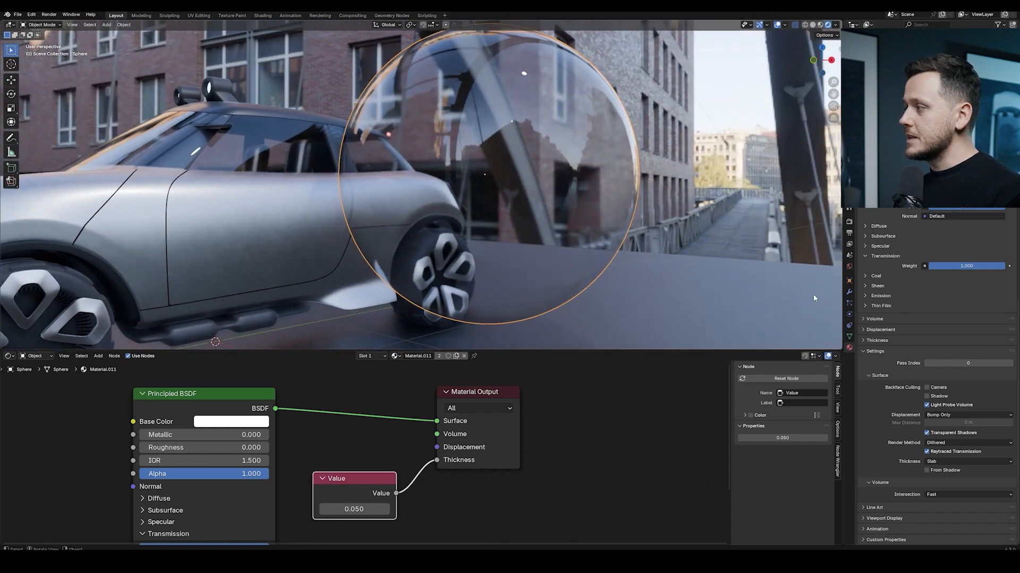
{"action": "middle_click_drag", "start_coordinate": [574, 202], "coordinate": [531, 128]}
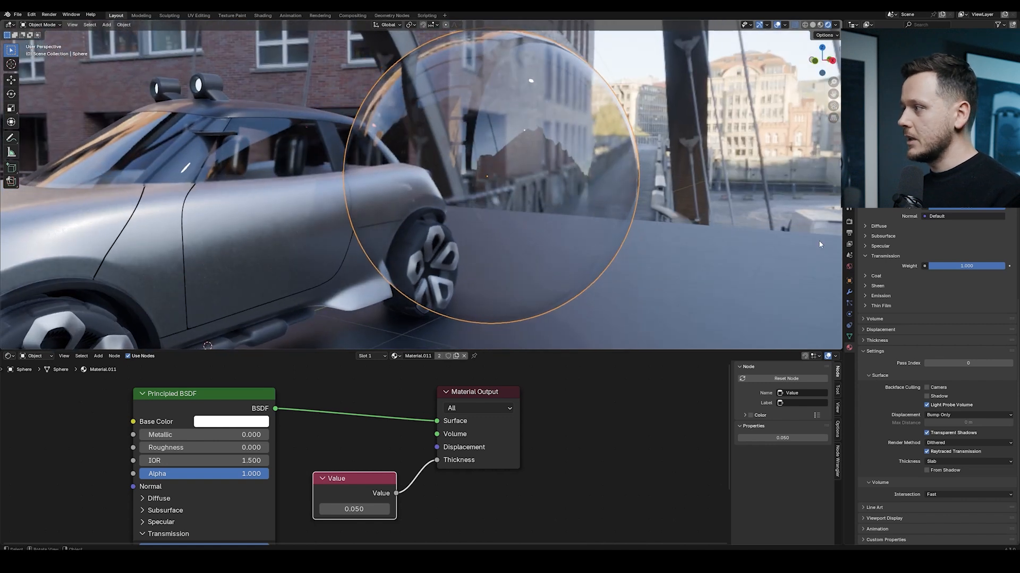
{"action": "left_click", "coordinate": [848, 291]}
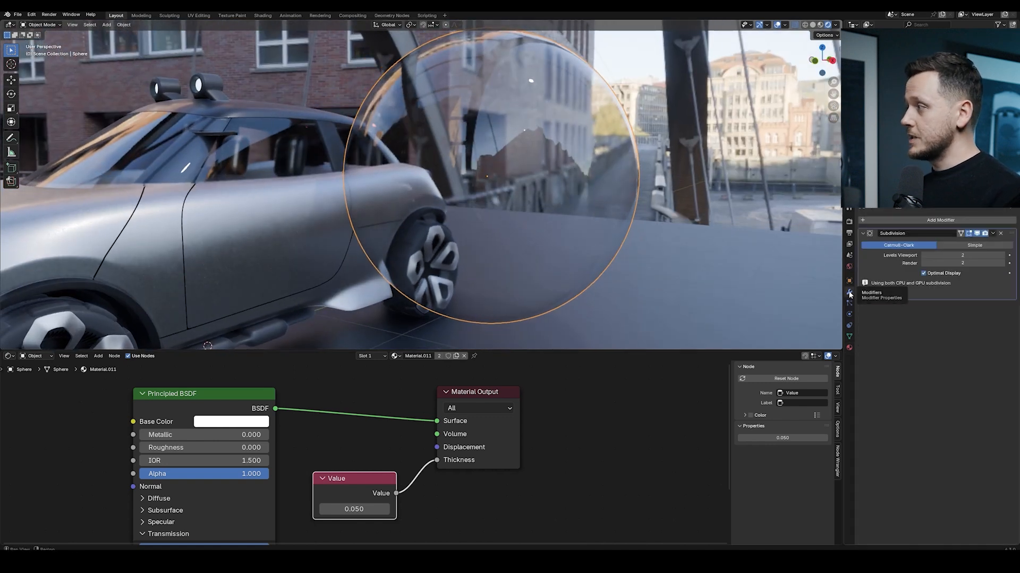
{"action": "left_click", "coordinate": [922, 220]}
{"action": "mouse_move", "coordinate": [903, 252]}
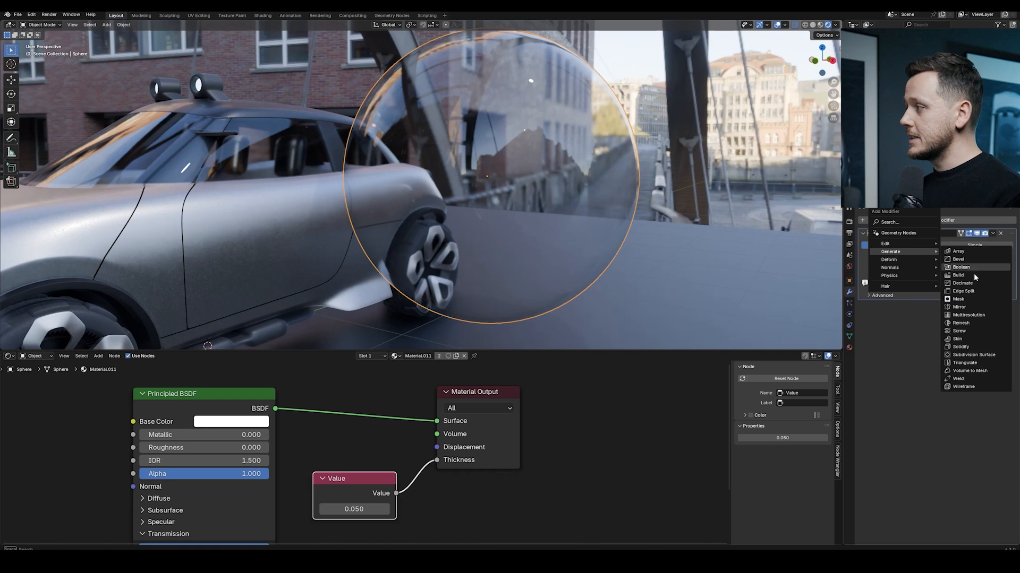
{"action": "left_click", "coordinate": [965, 347]}
Select the car's glass area and add a Solidify modifier to it
{"action": "middle_click_drag", "start_coordinate": [234, 139], "coordinate": [337, 162]}
{"action": "left_click", "coordinate": [247, 163]}
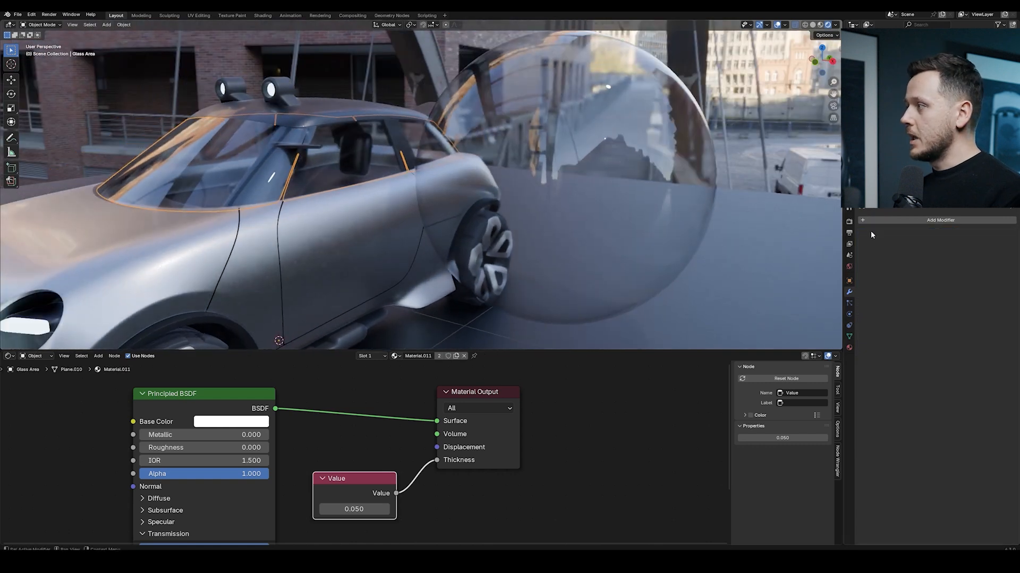
{"action": "left_click", "coordinate": [921, 222]}
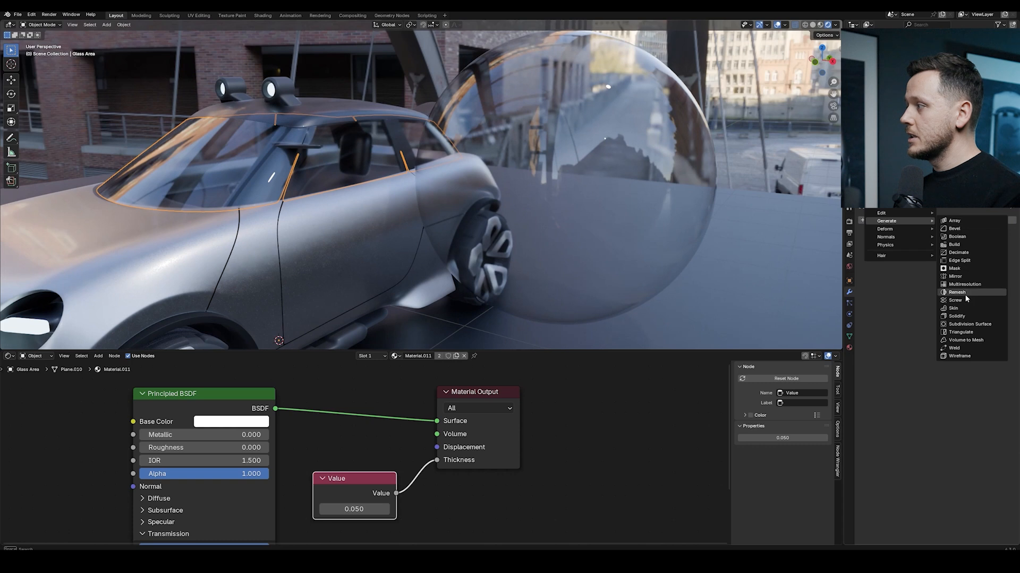
{"action": "left_click", "coordinate": [962, 318]}
Apply Shade Auto Smooth to the car's glass area
{"action": "scroll", "coordinate": [486, 206], "scroll_direction": "up", "scroll_amount": 3}
{"action": "middle_click_drag", "start_coordinate": [485, 206], "coordinate": [508, 170]}
{"action": "right_click", "coordinate": [508, 174]}
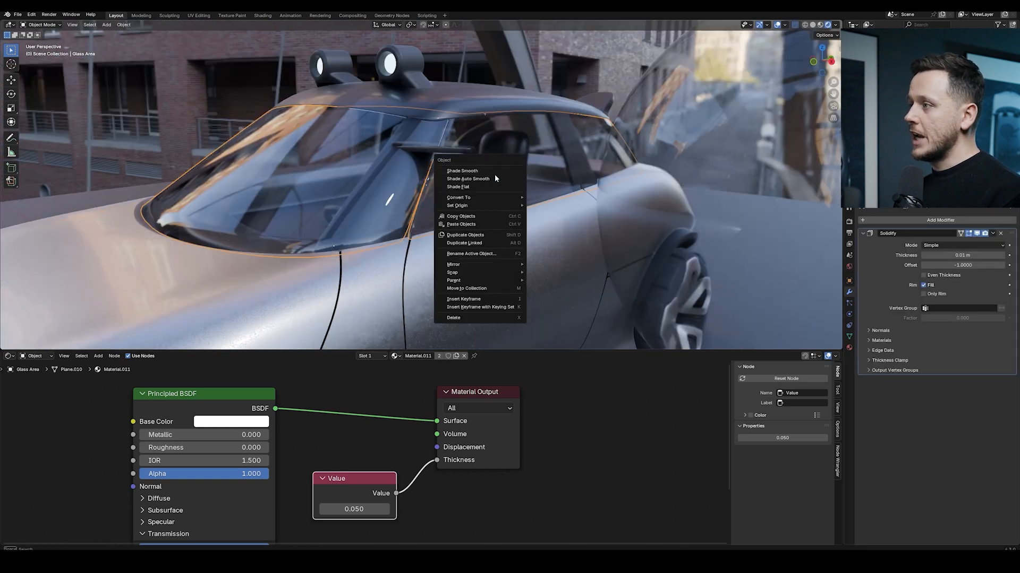
{"action": "left_click", "coordinate": [493, 179]}
Select the sphere and set its Principled BSDF base color to a pale cyan tint #E2FFF6
{"action": "middle_click_drag", "start_coordinate": [494, 176], "coordinate": [535, 157]}
{"action": "scroll", "coordinate": [403, 240], "scroll_direction": "up", "scroll_amount": 8}
{"action": "scroll", "coordinate": [486, 213], "scroll_direction": "down", "scroll_amount": 8}
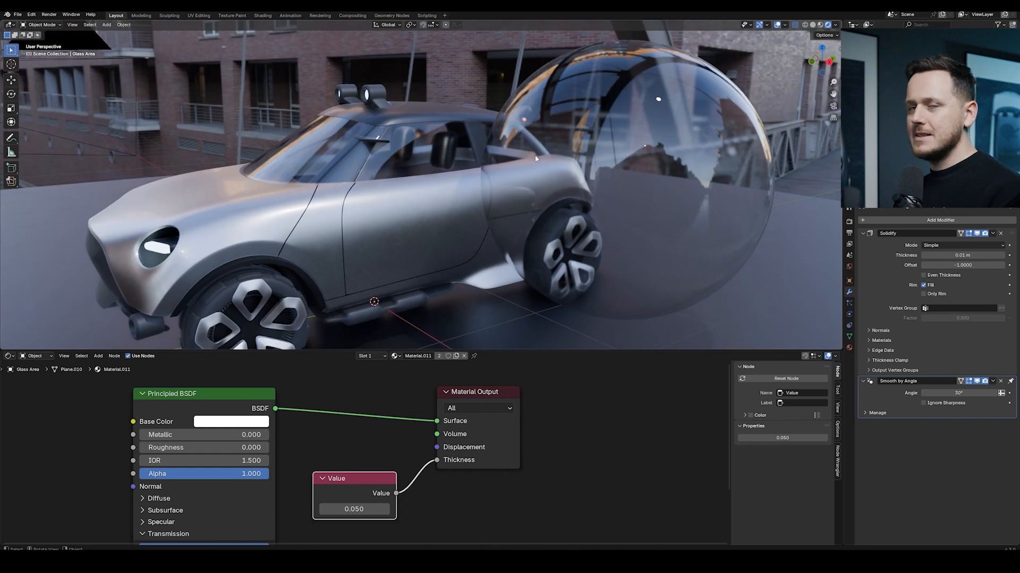
{"action": "left_click", "coordinate": [535, 157]}
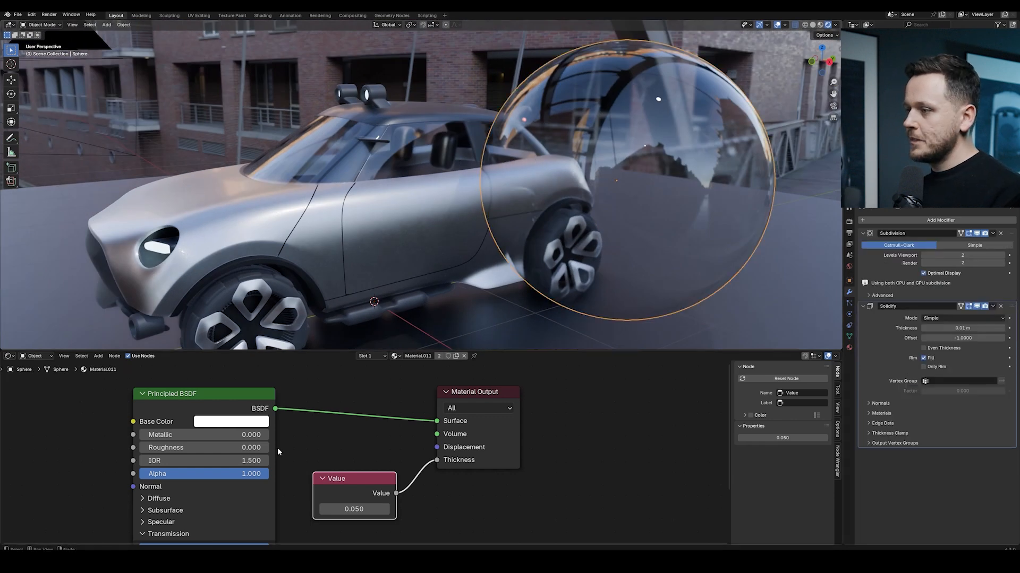
{"action": "scroll", "coordinate": [278, 452], "scroll_direction": "up", "scroll_amount": 1}
{"action": "left_click", "coordinate": [265, 408]}
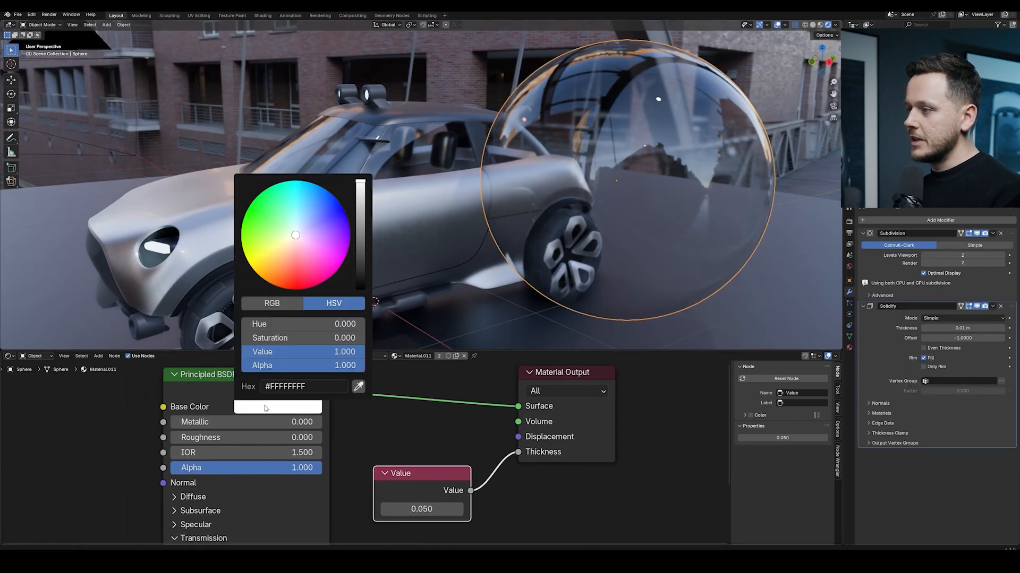
{"action": "left_click", "coordinate": [295, 232]}
{"action": "left_click_drag", "start_coordinate": [296, 233], "coordinate": [295, 232]}
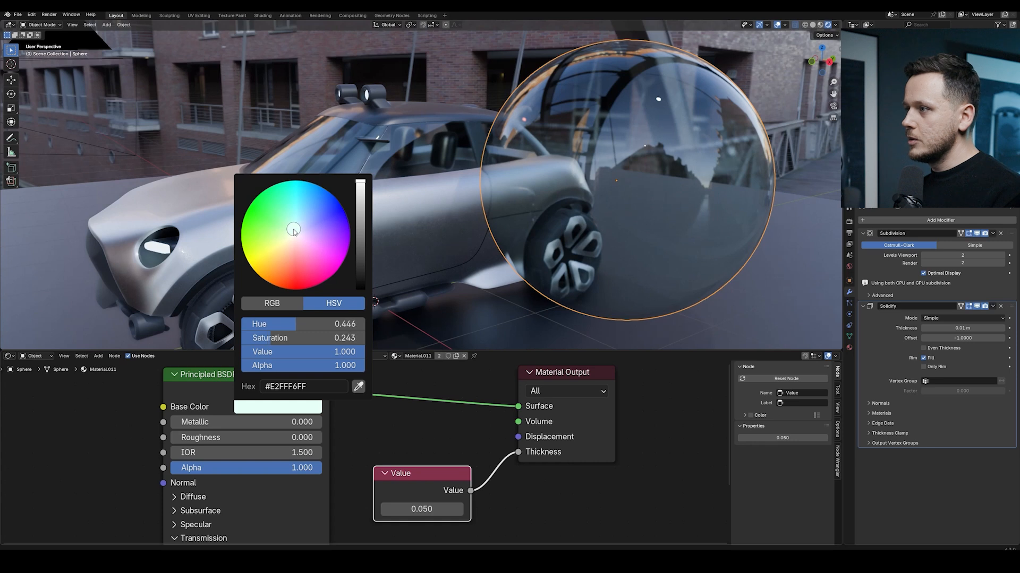
Preview the tinted glass in Cycles, then switch the render engine back to EEVEE
{"action": "middle_click_drag", "start_coordinate": [467, 223], "coordinate": [579, 215]}
{"action": "scroll", "coordinate": [579, 216], "scroll_direction": "up", "scroll_amount": 3}
{"action": "left_click", "coordinate": [849, 221]}
{"action": "left_click", "coordinate": [948, 221]}
{"action": "left_click", "coordinate": [945, 248]}
{"action": "scroll", "coordinate": [504, 169], "scroll_direction": "down", "scroll_amount": 3}
{"action": "middle_click_drag", "start_coordinate": [504, 169], "coordinate": [625, 121]}
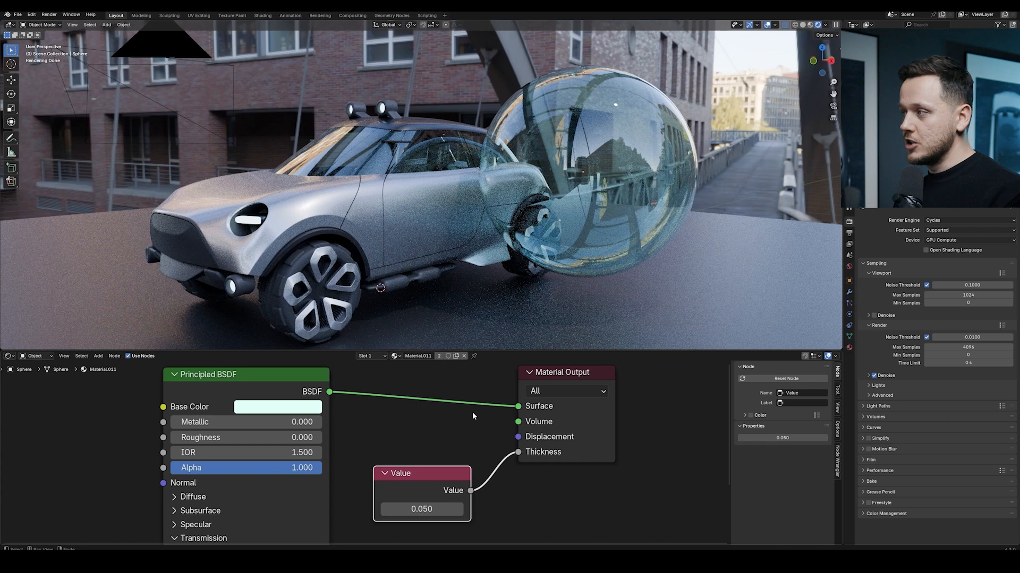
{"action": "left_click", "coordinate": [959, 218]}
{"action": "left_click", "coordinate": [956, 233]}
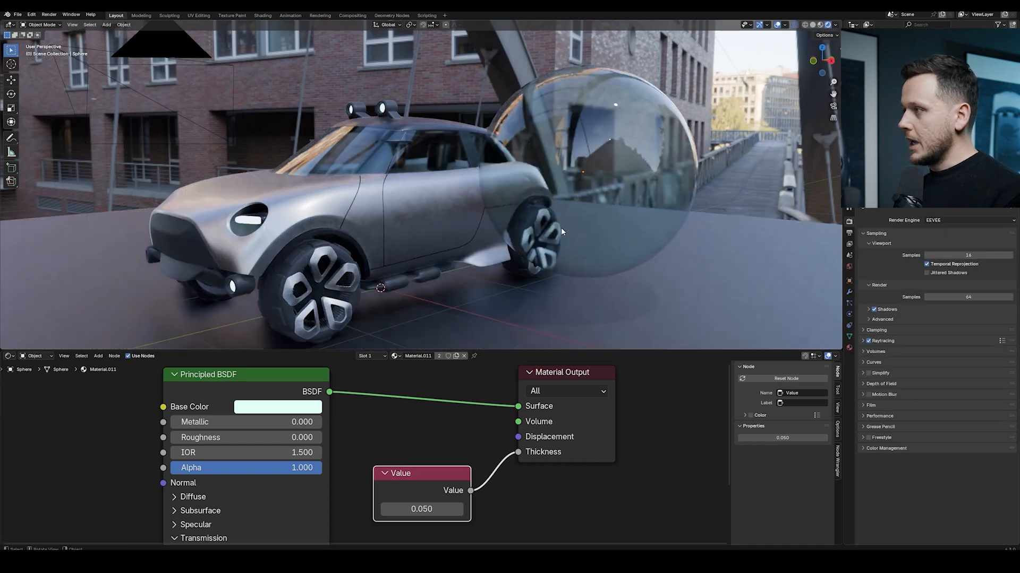
Enlarge the node editor and duplicate the sphere's whole material node setup beside the original
{"action": "scroll", "coordinate": [560, 228], "scroll_direction": "down", "scroll_amount": 3}
{"action": "scroll", "coordinate": [367, 454], "scroll_direction": "down", "scroll_amount": 2}
{"action": "scroll", "coordinate": [436, 445], "scroll_direction": "down", "scroll_amount": 2}
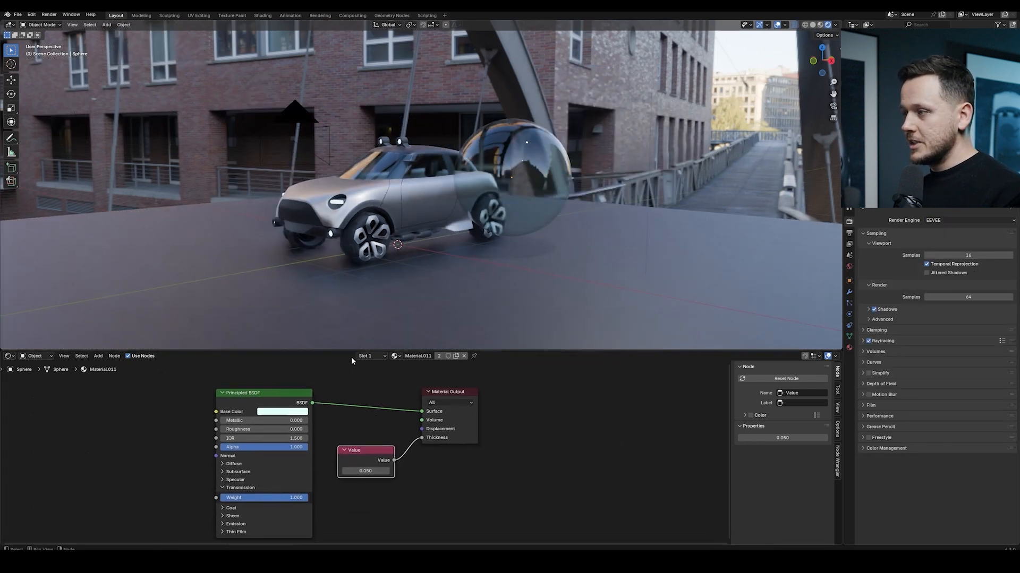
{"action": "left_click_drag", "start_coordinate": [351, 351], "coordinate": [343, 276]}
{"action": "scroll", "coordinate": [386, 369], "scroll_direction": "up", "scroll_amount": 2}
{"action": "middle_click_drag", "start_coordinate": [386, 369], "coordinate": [370, 356]}
{"action": "left_click_drag", "start_coordinate": [433, 340], "coordinate": [408, 342]}
{"action": "left_click_drag", "start_coordinate": [466, 314], "coordinate": [281, 419]}
{"action": "scroll", "coordinate": [299, 406], "scroll_direction": "down", "scroll_amount": 1}
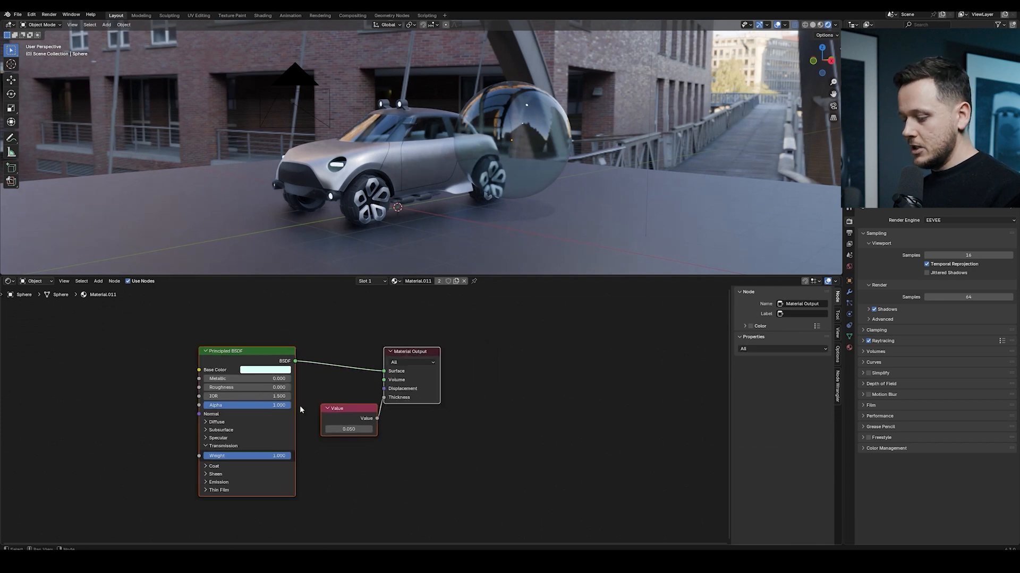
{"action": "key", "text": "shift+d"}
{"action": "left_click", "coordinate": [588, 401]}
{"action": "scroll", "coordinate": [513, 456], "scroll_direction": "up", "scroll_amount": 1}
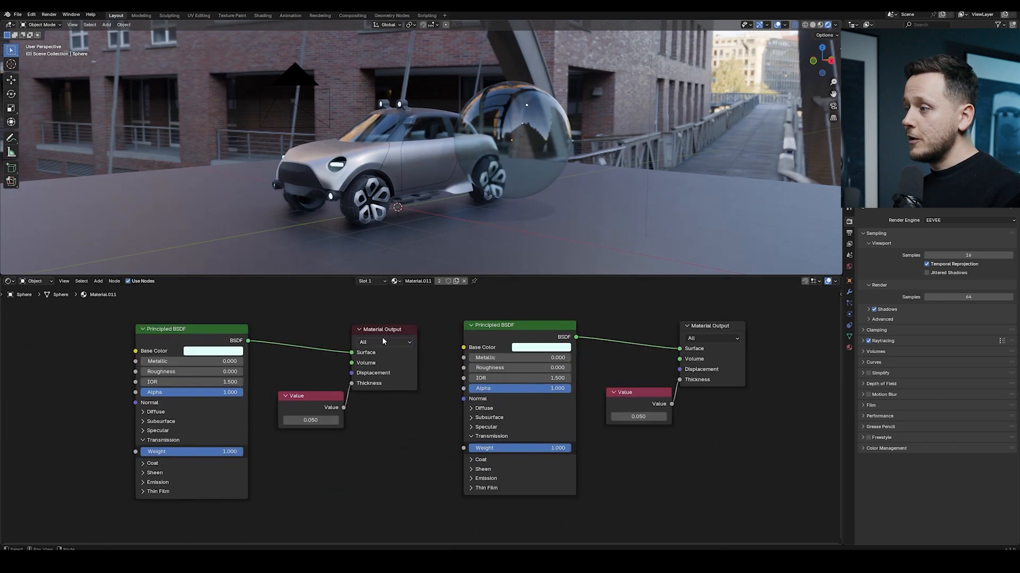
Set the original Material Output's target to Cycles and the duplicate's target to EEVEE
{"action": "left_click", "coordinate": [382, 342]}
{"action": "left_click", "coordinate": [369, 386]}
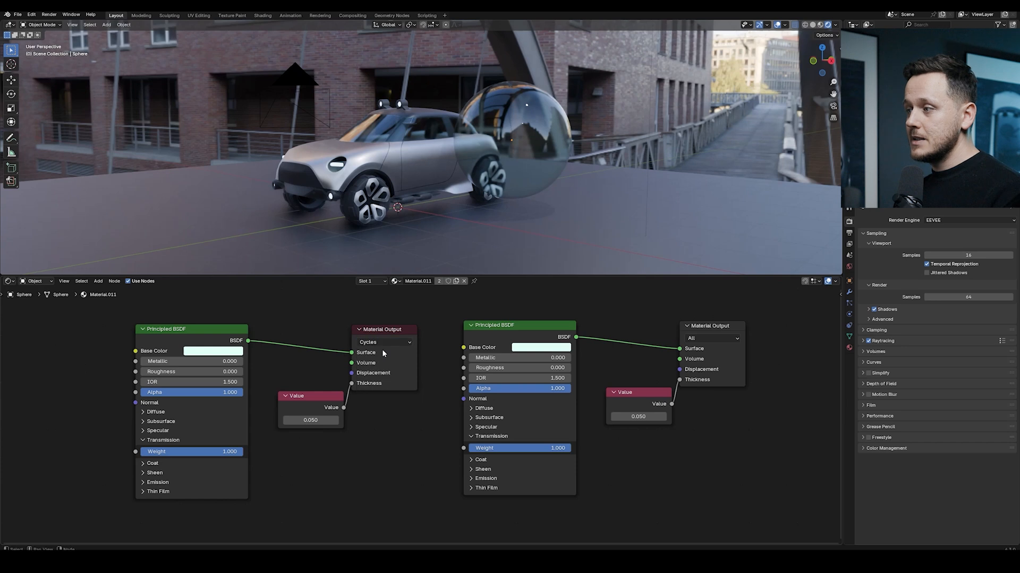
{"action": "left_click", "coordinate": [739, 340]}
{"action": "left_click", "coordinate": [712, 372]}
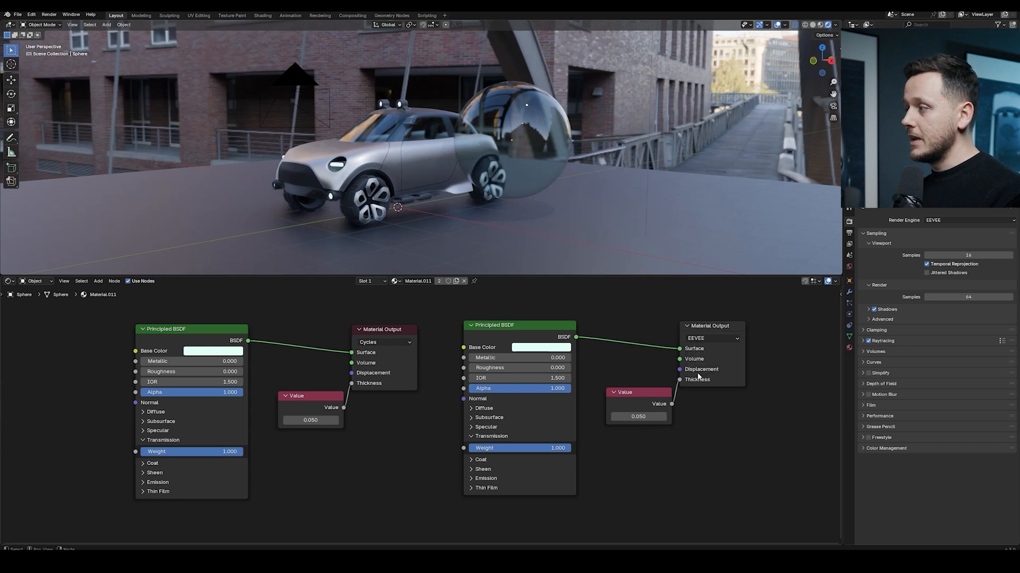
Rearrange the two node setups in the editor
{"action": "scroll", "coordinate": [387, 348], "scroll_direction": "up", "scroll_amount": 2}
{"action": "middle_click_drag", "start_coordinate": [376, 316], "coordinate": [388, 351]}
{"action": "left_click", "coordinate": [387, 335]}
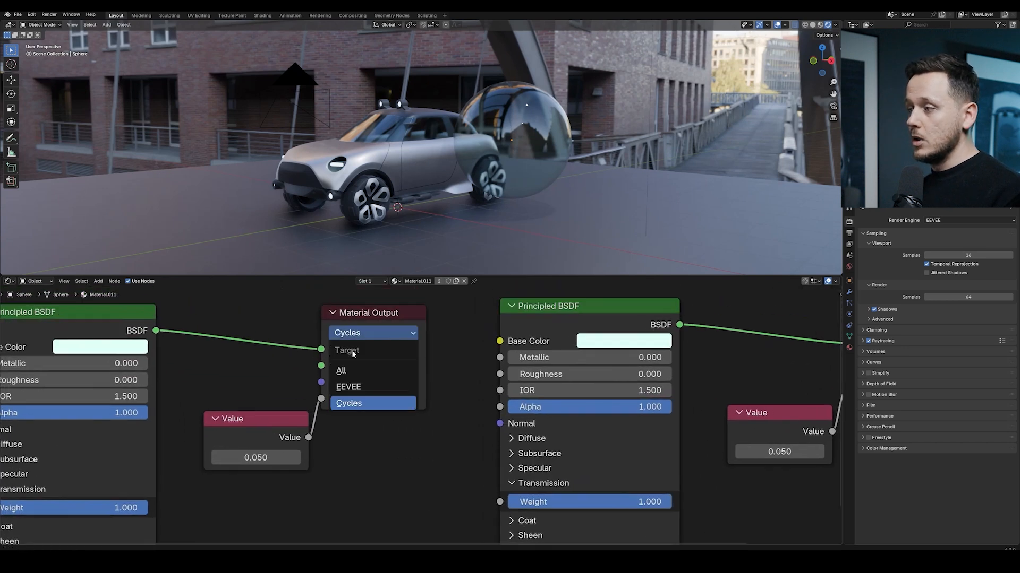
{"action": "scroll", "coordinate": [447, 348], "scroll_direction": "down", "scroll_amount": 3}
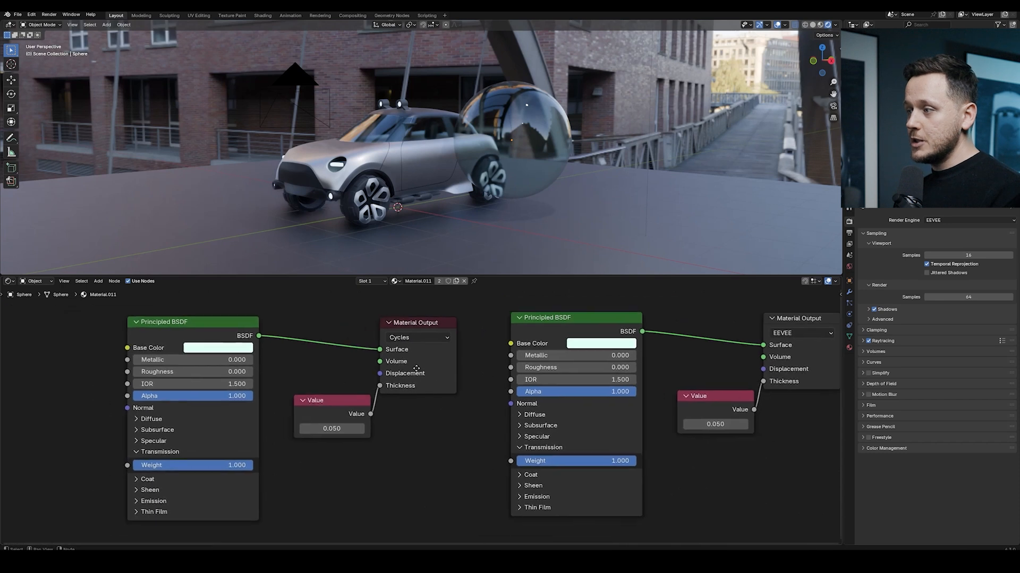
{"action": "left_click_drag", "start_coordinate": [357, 309], "coordinate": [249, 381]}
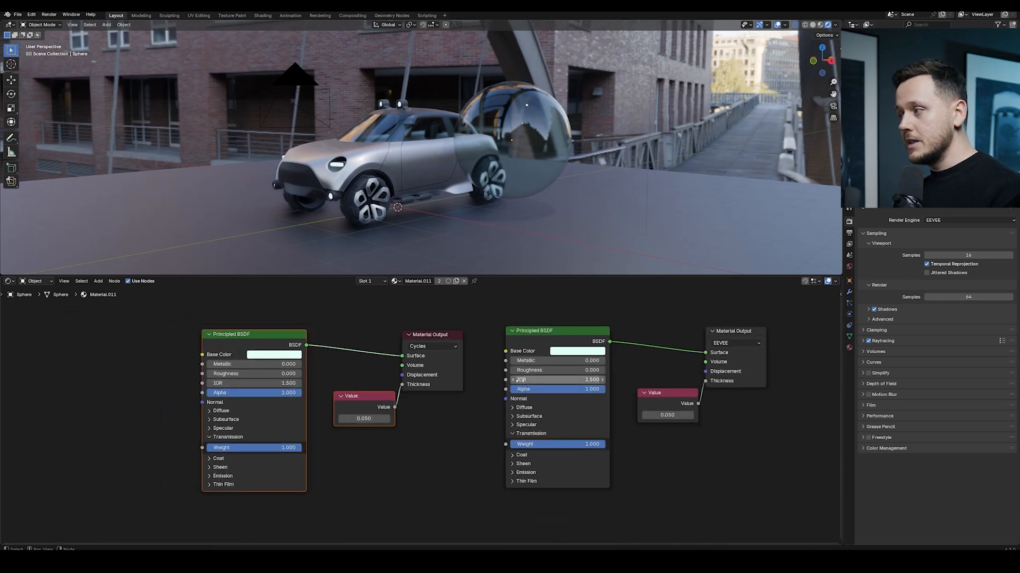
{"action": "middle_click_drag", "start_coordinate": [579, 378], "coordinate": [421, 367]}
{"action": "left_click_drag", "start_coordinate": [577, 308], "coordinate": [480, 392]}
Set the Cycles-target Principled BSDF base color to red
{"action": "scroll", "coordinate": [489, 366], "scroll_direction": "up", "scroll_amount": 2}
{"action": "scroll", "coordinate": [329, 348], "scroll_direction": "up", "scroll_amount": 3}
{"action": "middle_click_drag", "start_coordinate": [120, 344], "coordinate": [64, 342]}
{"action": "left_click", "coordinate": [216, 344]}
{"action": "left_click", "coordinate": [228, 230]}
Switch the render engine to Cycles to preview the Cycles-only red glass variant
{"action": "left_click", "coordinate": [948, 219]}
{"action": "left_click", "coordinate": [941, 246]}
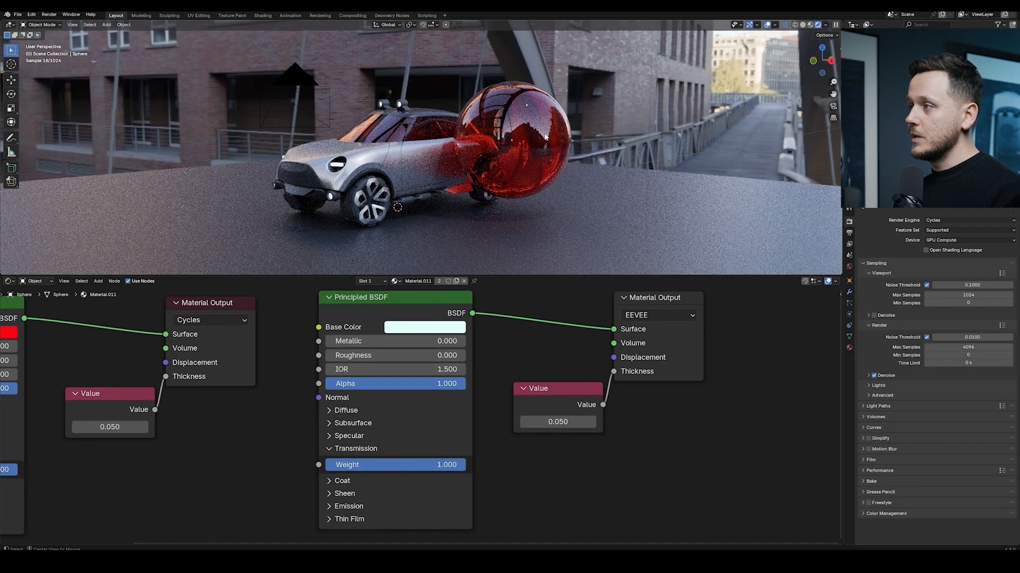
{"action": "scroll", "coordinate": [521, 148], "scroll_direction": "up", "scroll_amount": 3}
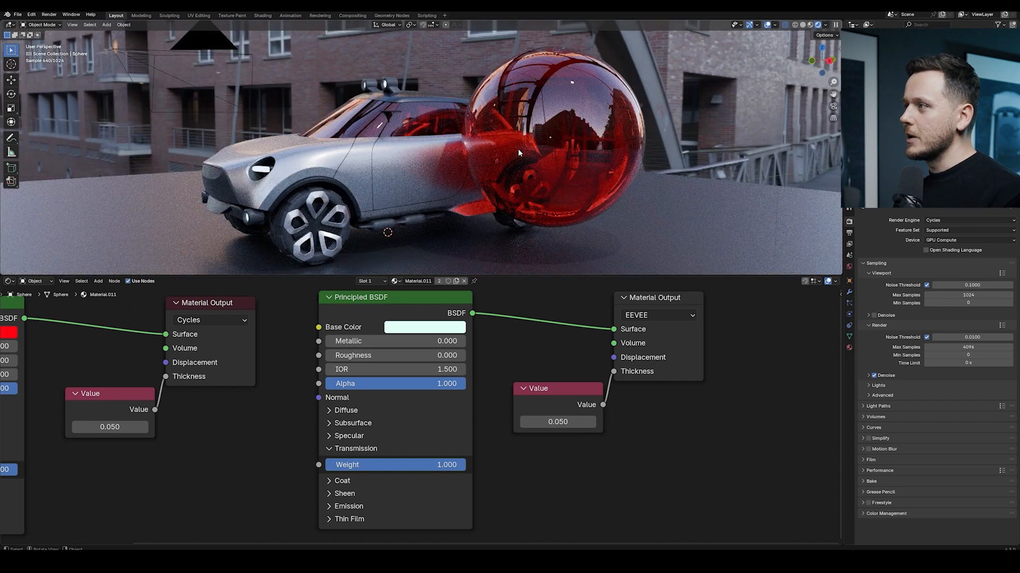
{"action": "middle_click_drag", "start_coordinate": [408, 331], "coordinate": [488, 341]}
{"action": "middle_click_drag", "start_coordinate": [350, 368], "coordinate": [493, 364]}
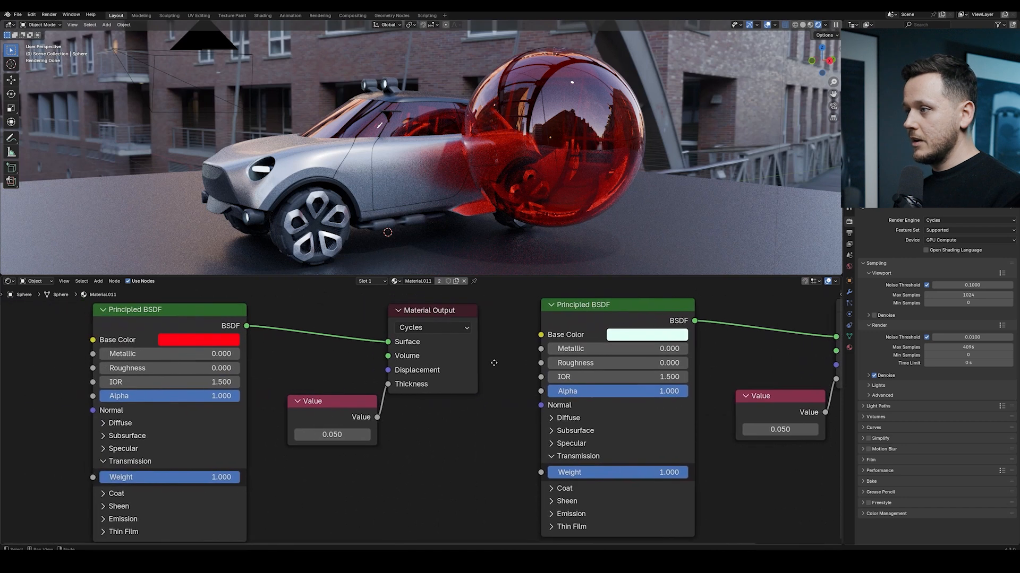
Paste the copied clear color back into the Cycles-target Principled BSDF's base color
{"action": "key", "text": "ctrl+v"}
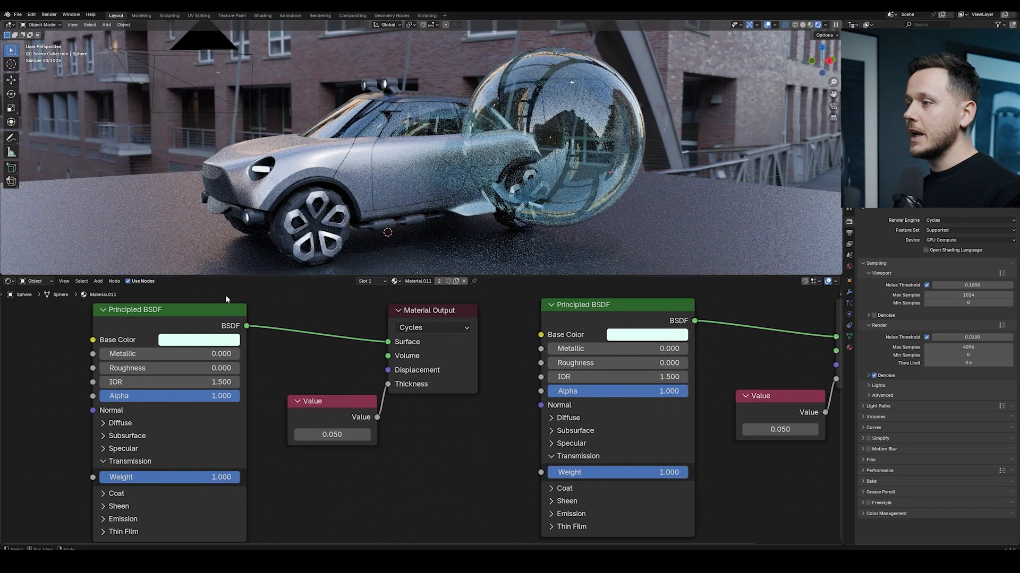
{"action": "left_click", "coordinate": [202, 341]}
Switch the scene's render engine back to EEVEE for the sphere's glass material
{"action": "left_click_drag", "start_coordinate": [186, 279], "coordinate": [178, 280]}
{"action": "middle_click_drag", "start_coordinate": [446, 144], "coordinate": [424, 171]}
{"action": "scroll", "coordinate": [423, 171], "scroll_direction": "down", "scroll_amount": 1}
{"action": "middle_click_drag", "start_coordinate": [496, 174], "coordinate": [465, 168], "text": "shift"}
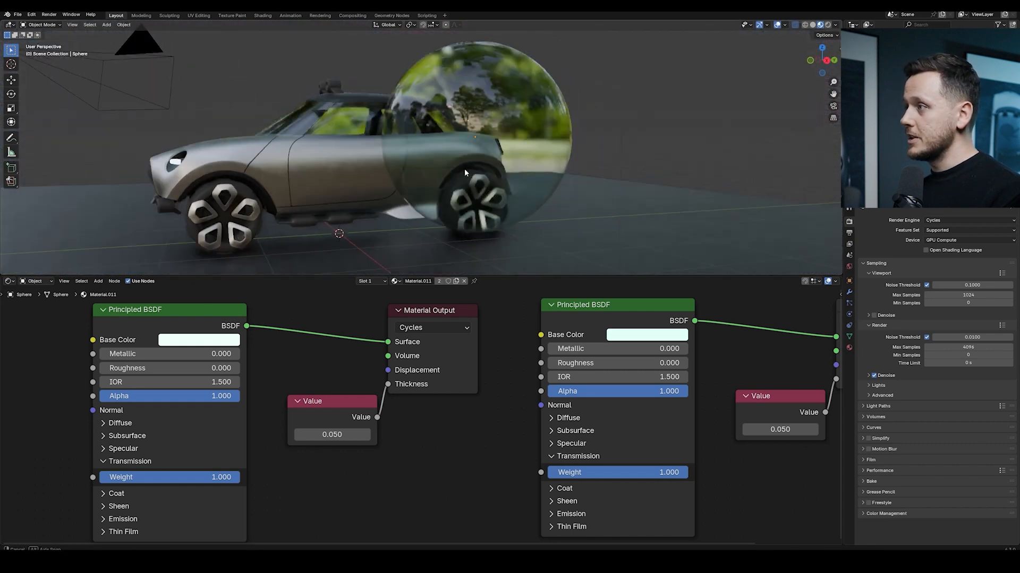
{"action": "left_click", "coordinate": [951, 221]}
{"action": "left_click", "coordinate": [945, 229]}
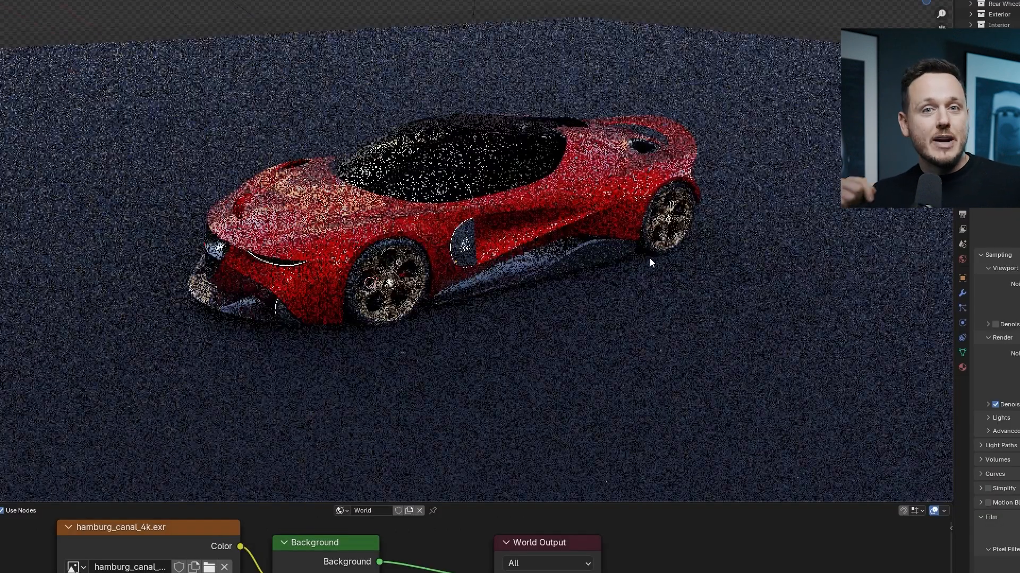
Inspect the red sports car's glass windows from several angles in the rendered viewport, leaving edit mode
{"action": "middle_click_drag", "start_coordinate": [648, 258], "coordinate": [616, 282]}
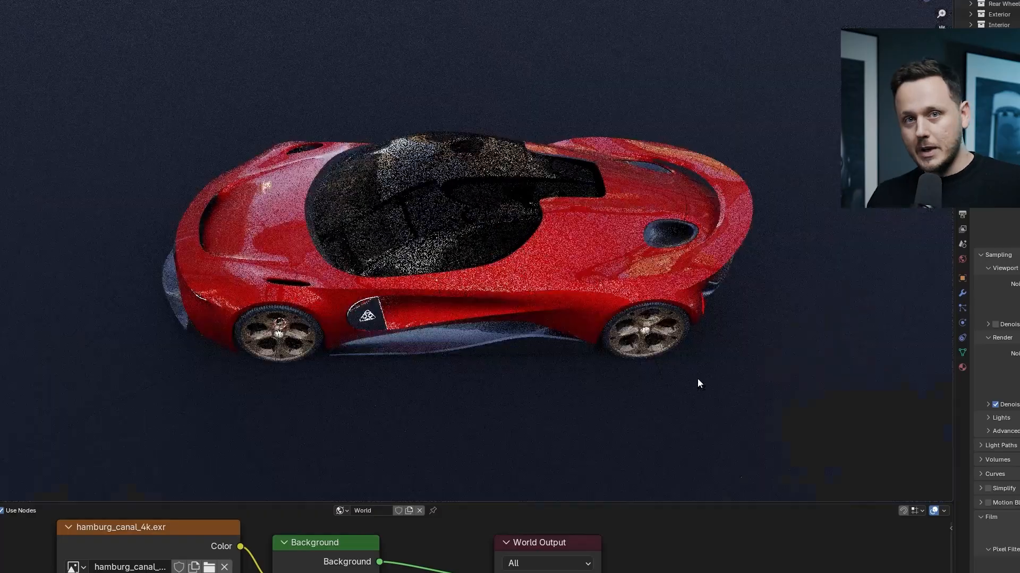
{"action": "middle_click_drag", "start_coordinate": [699, 384], "coordinate": [682, 410]}
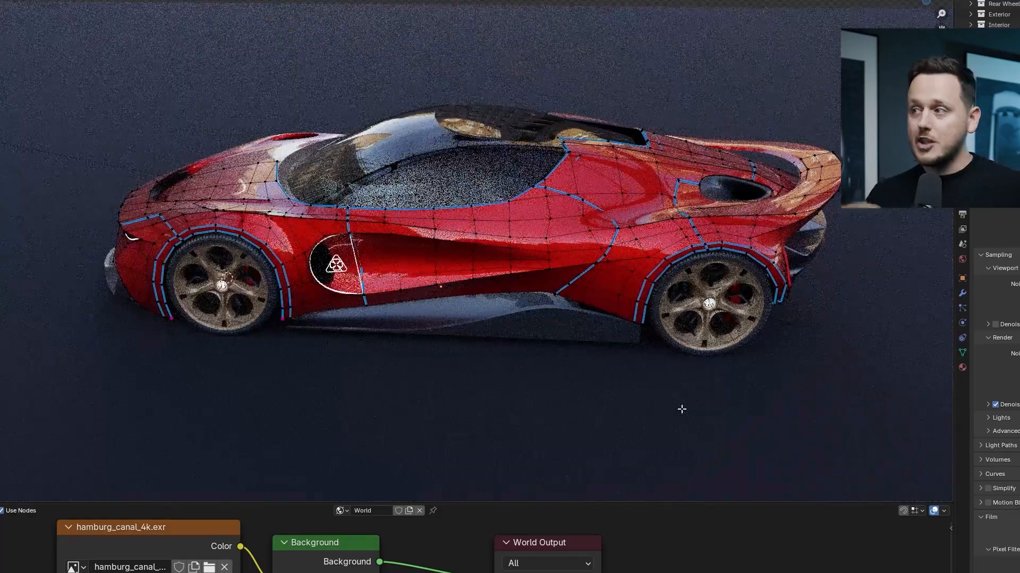
{"action": "key", "text": "Tab"}
{"action": "left_click", "coordinate": [682, 409]}
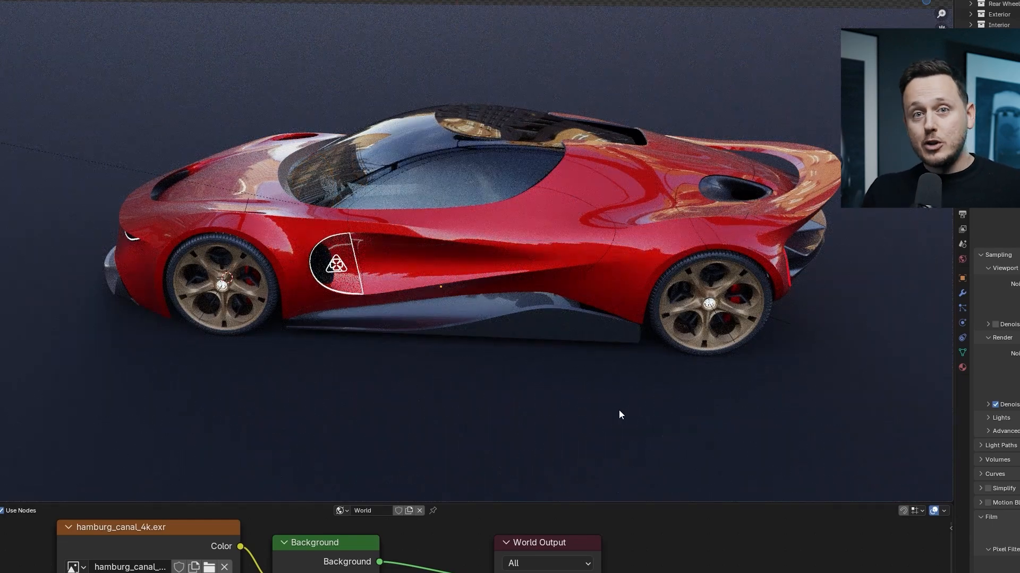
{"action": "middle_click_drag", "start_coordinate": [616, 410], "coordinate": [687, 403]}
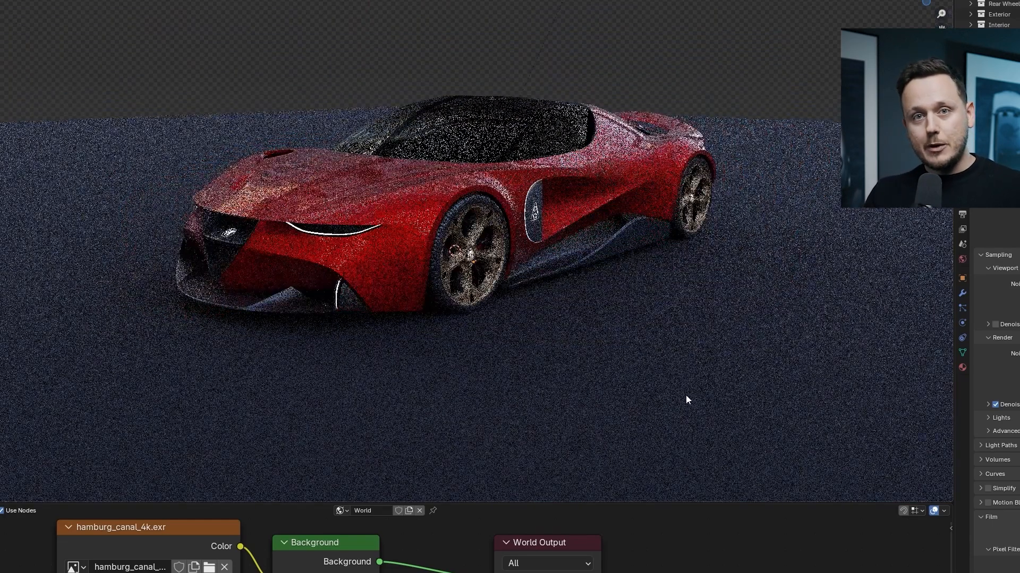